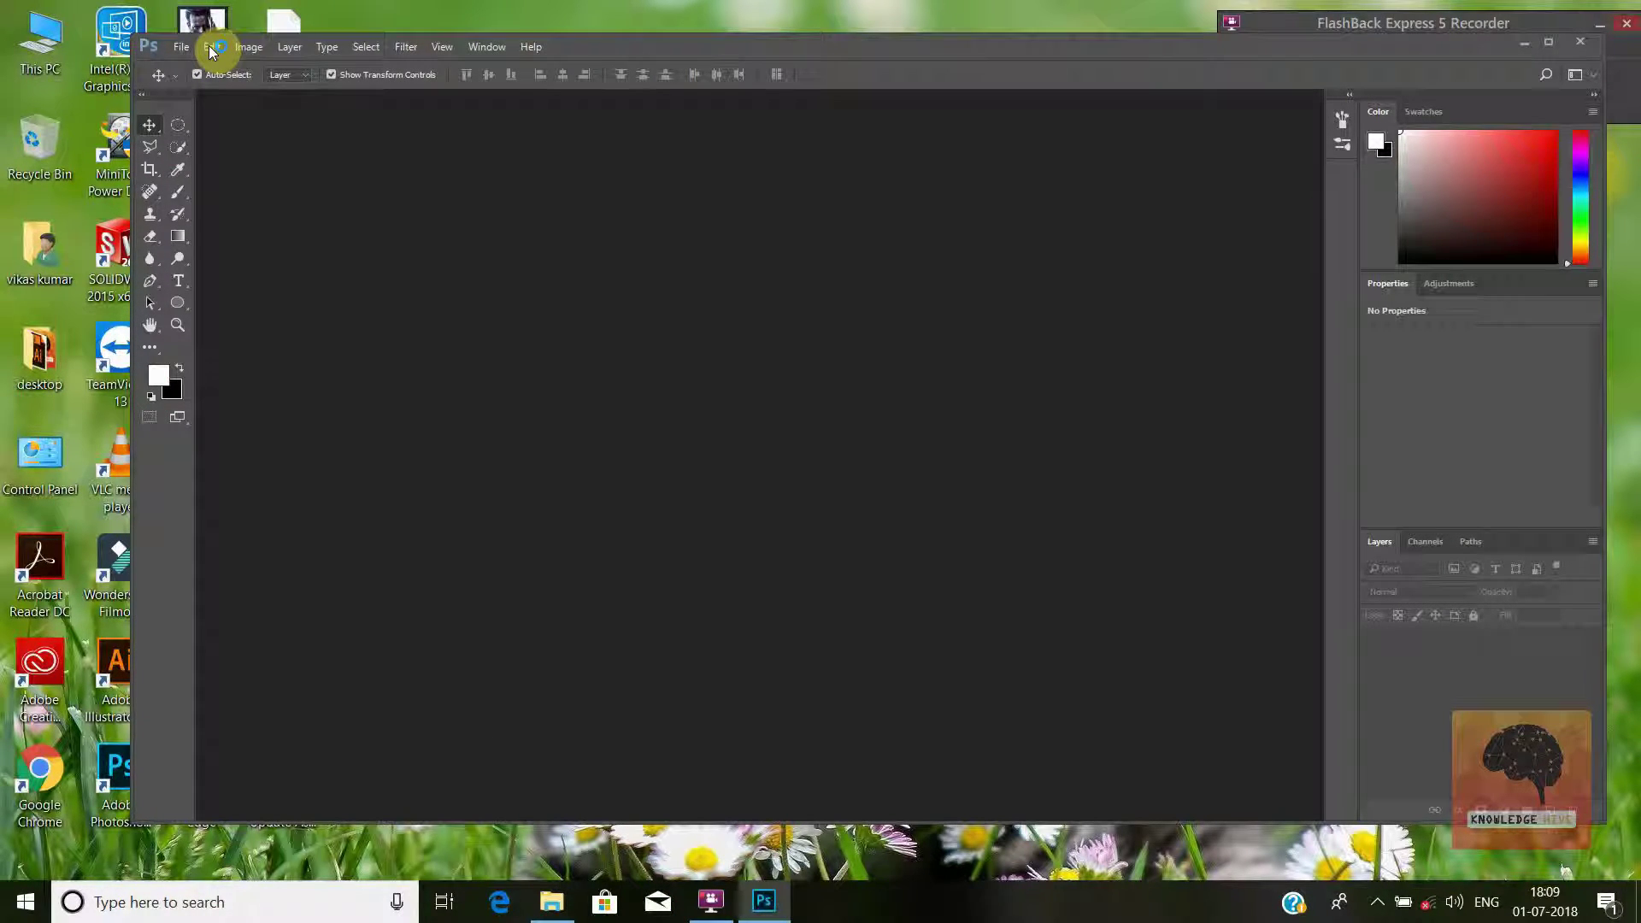
Open Photoshop's Performance preferences, dismiss the repeated integer-required errors, and close without changes
click(212, 47)
mouse_move(281, 869)
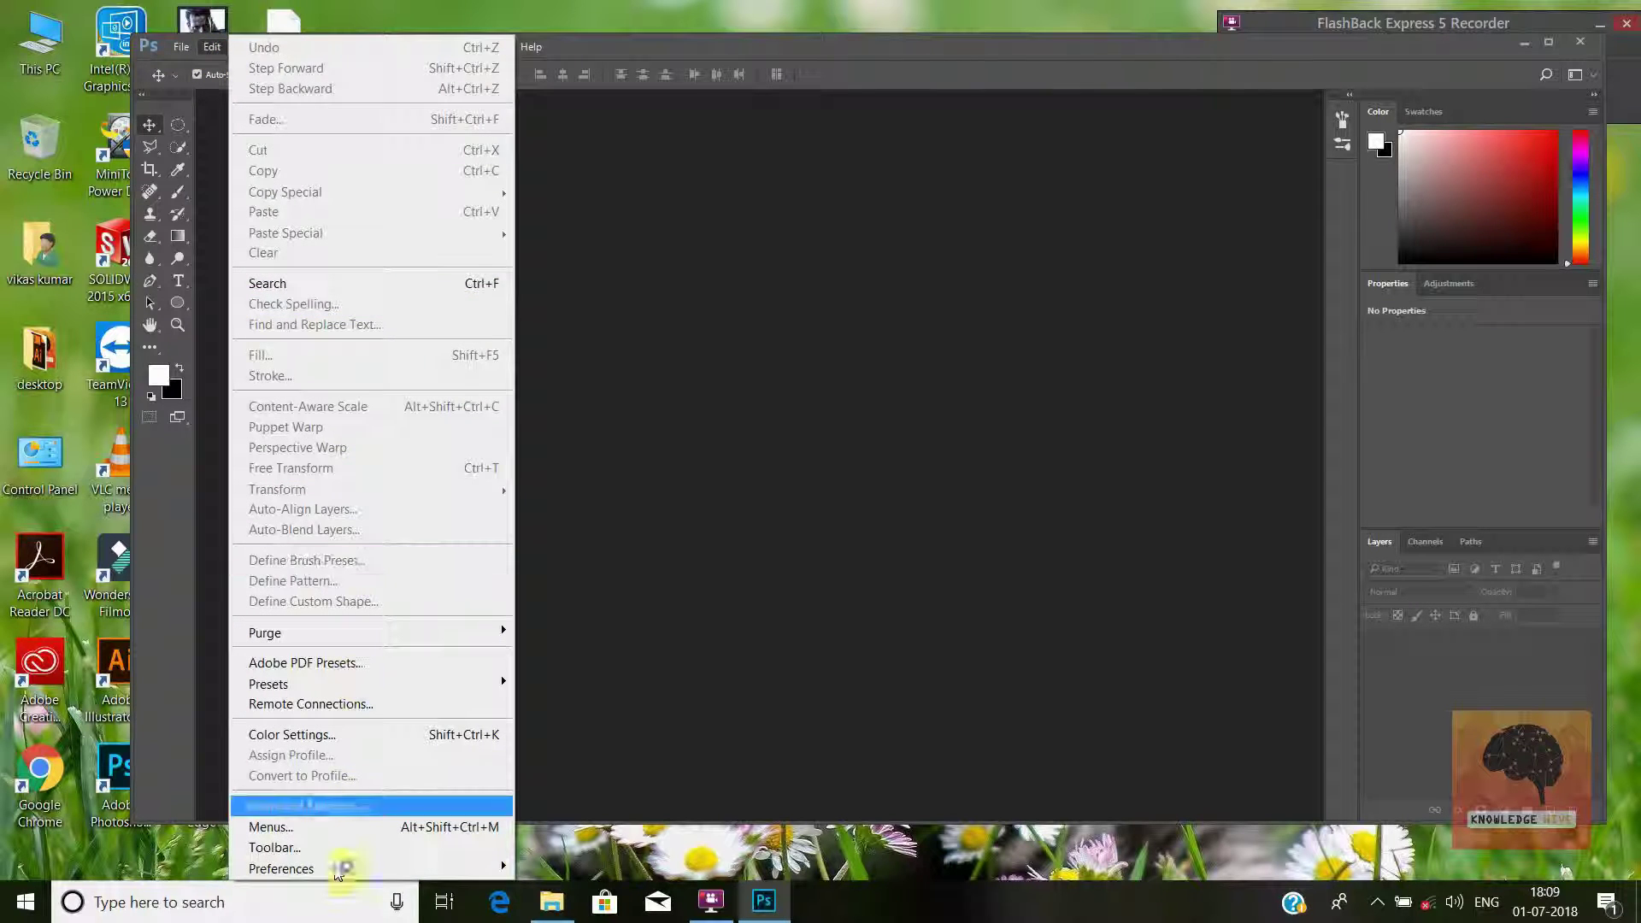
click(614, 519)
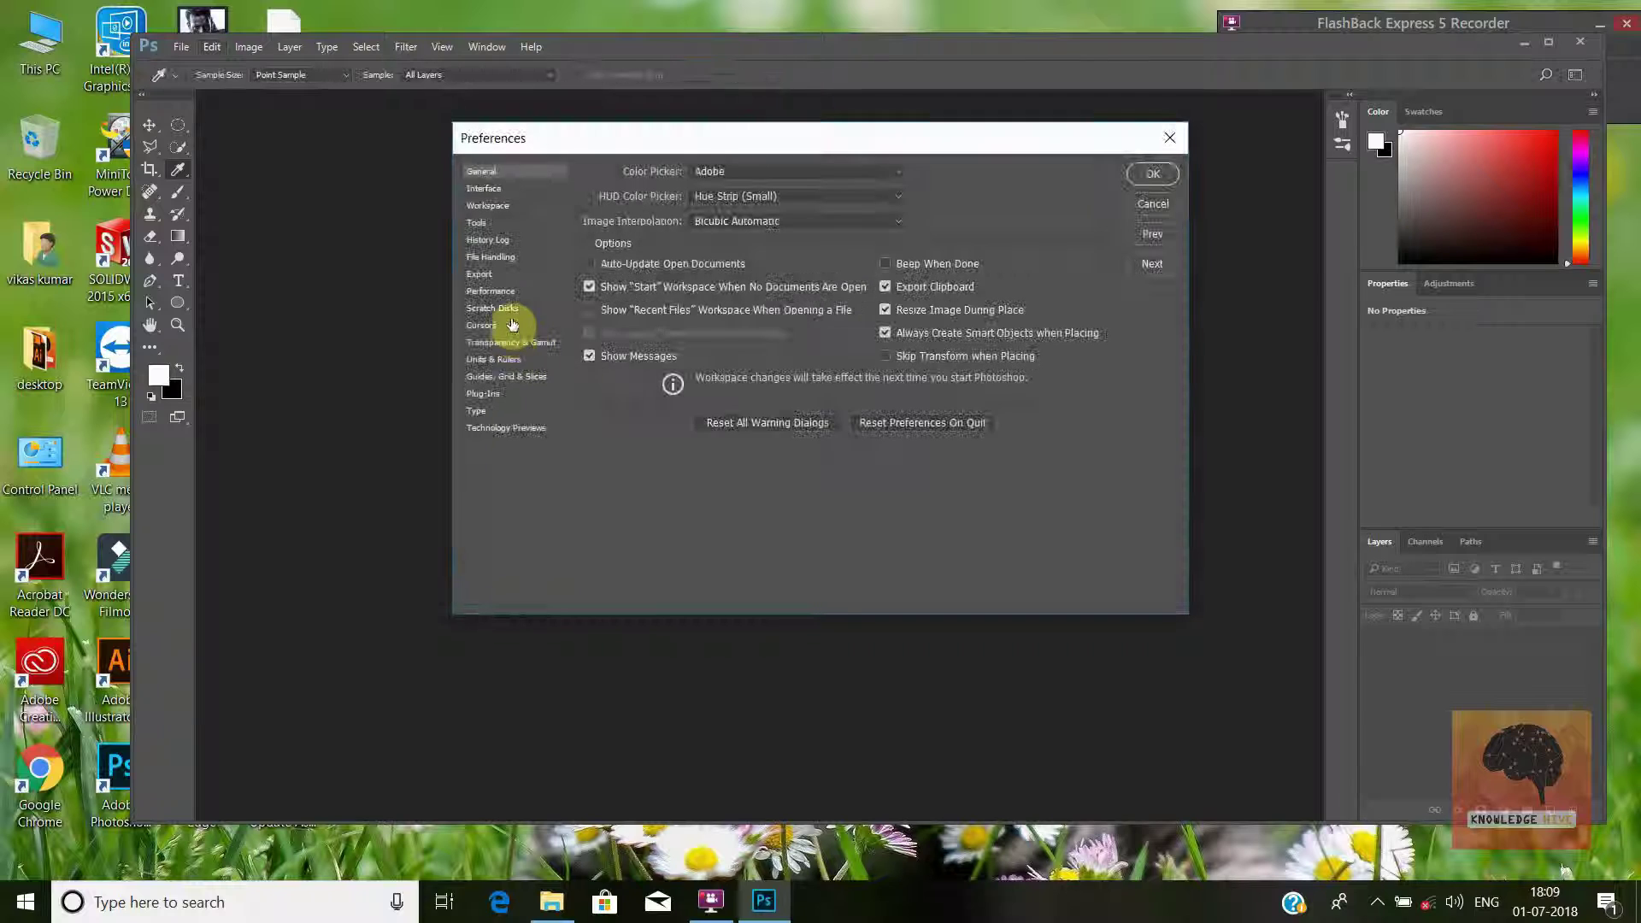
click(511, 291)
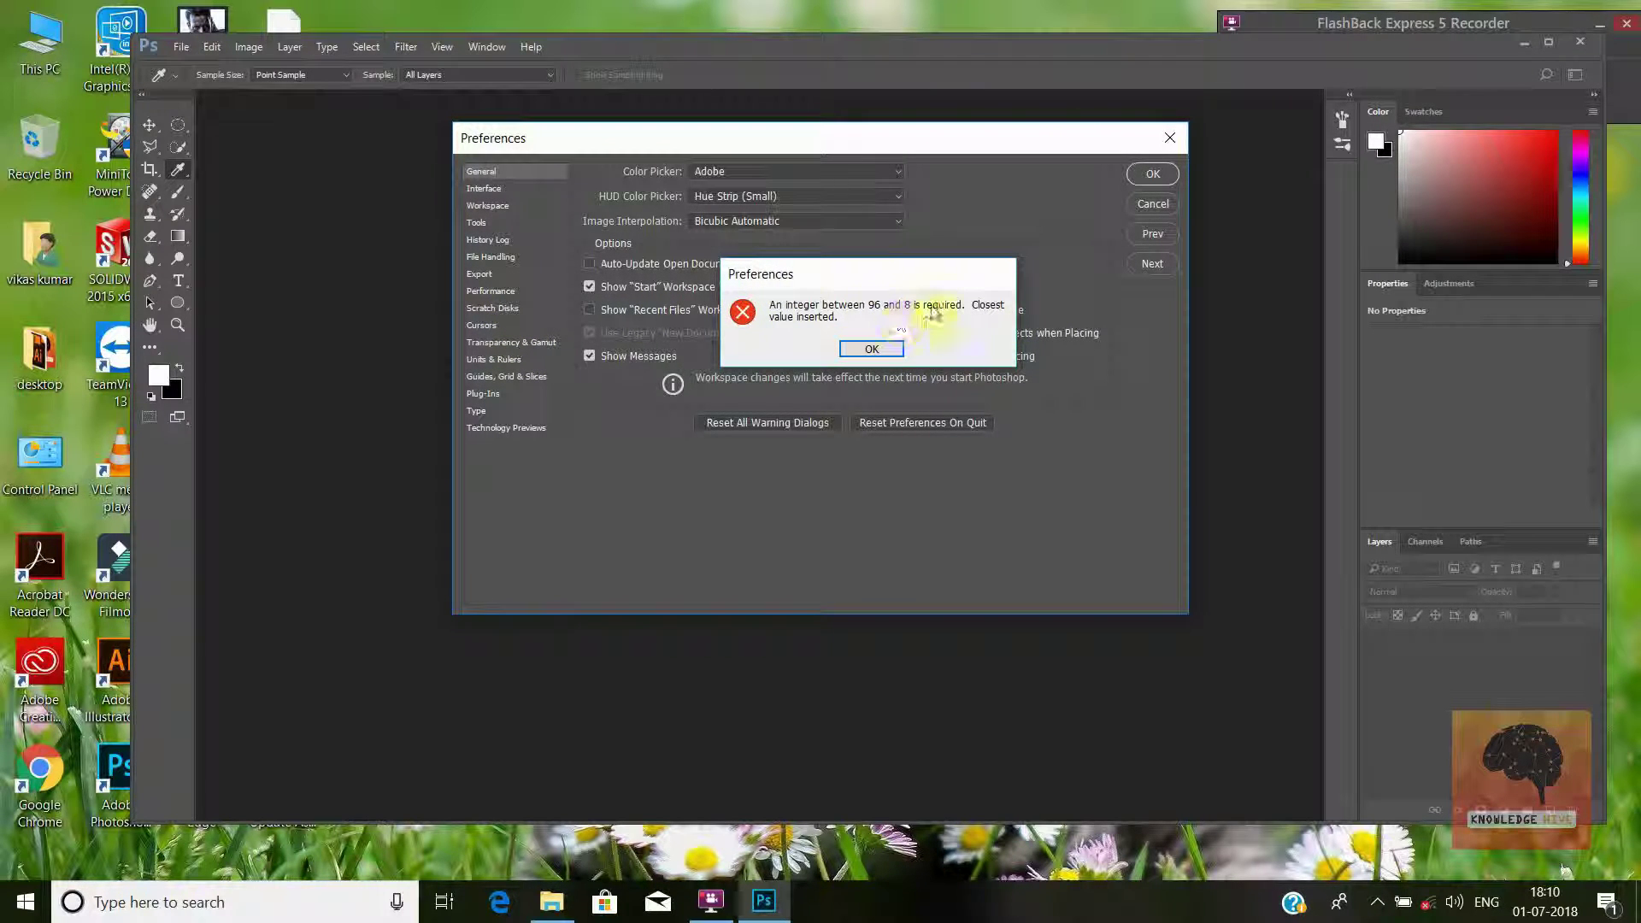
click(875, 346)
click(1152, 174)
click(869, 349)
click(1152, 171)
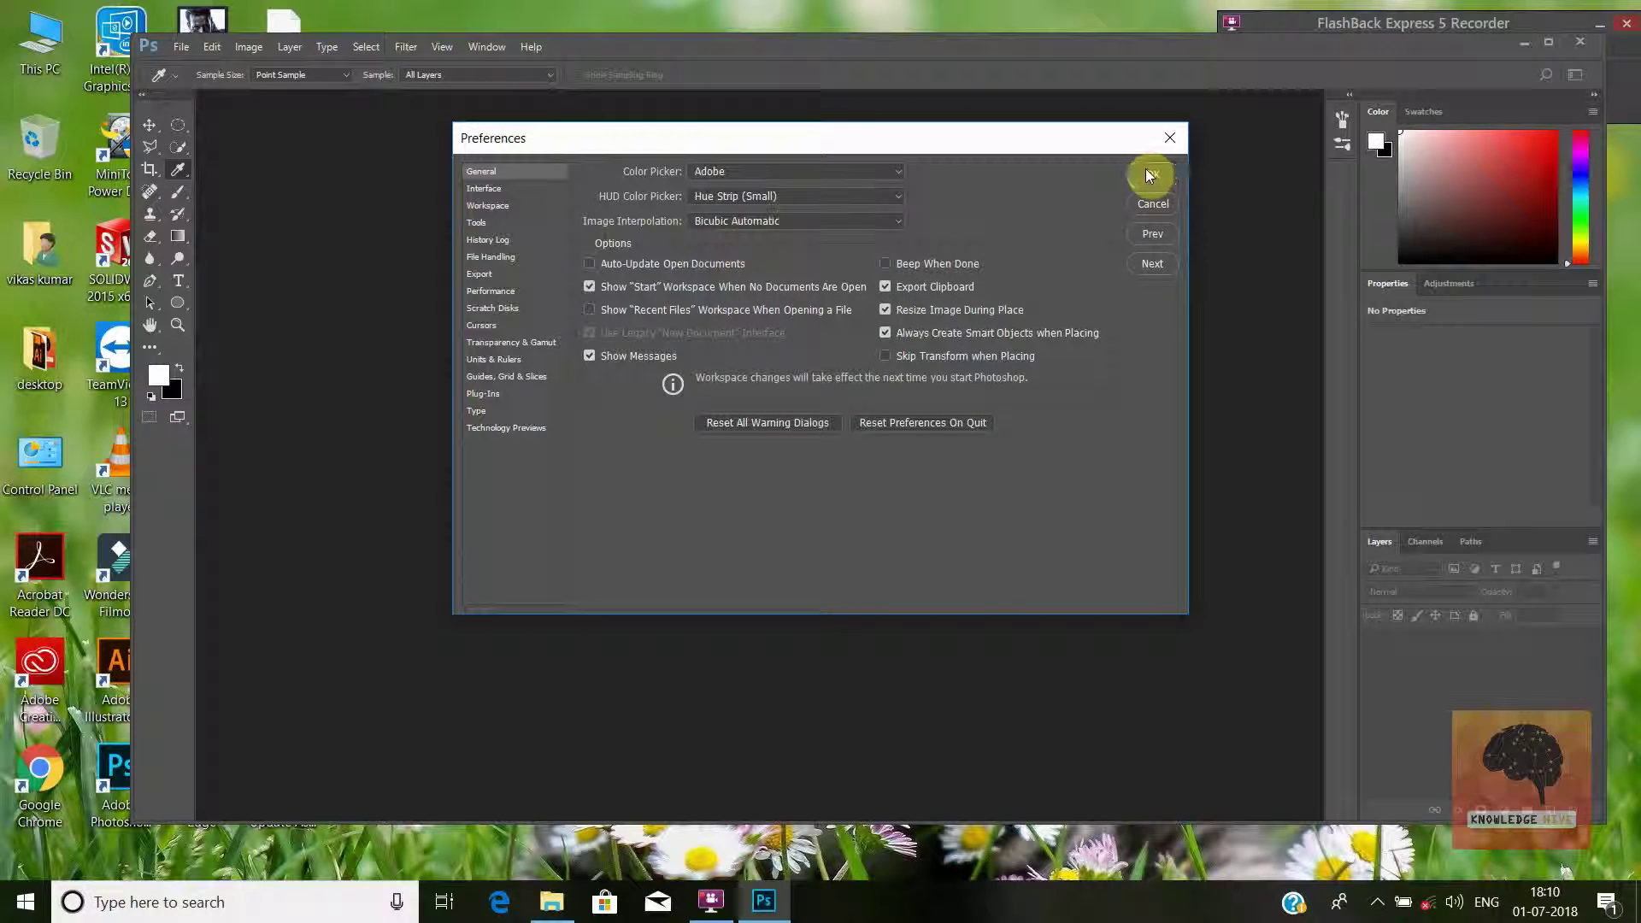
click(881, 351)
click(1148, 207)
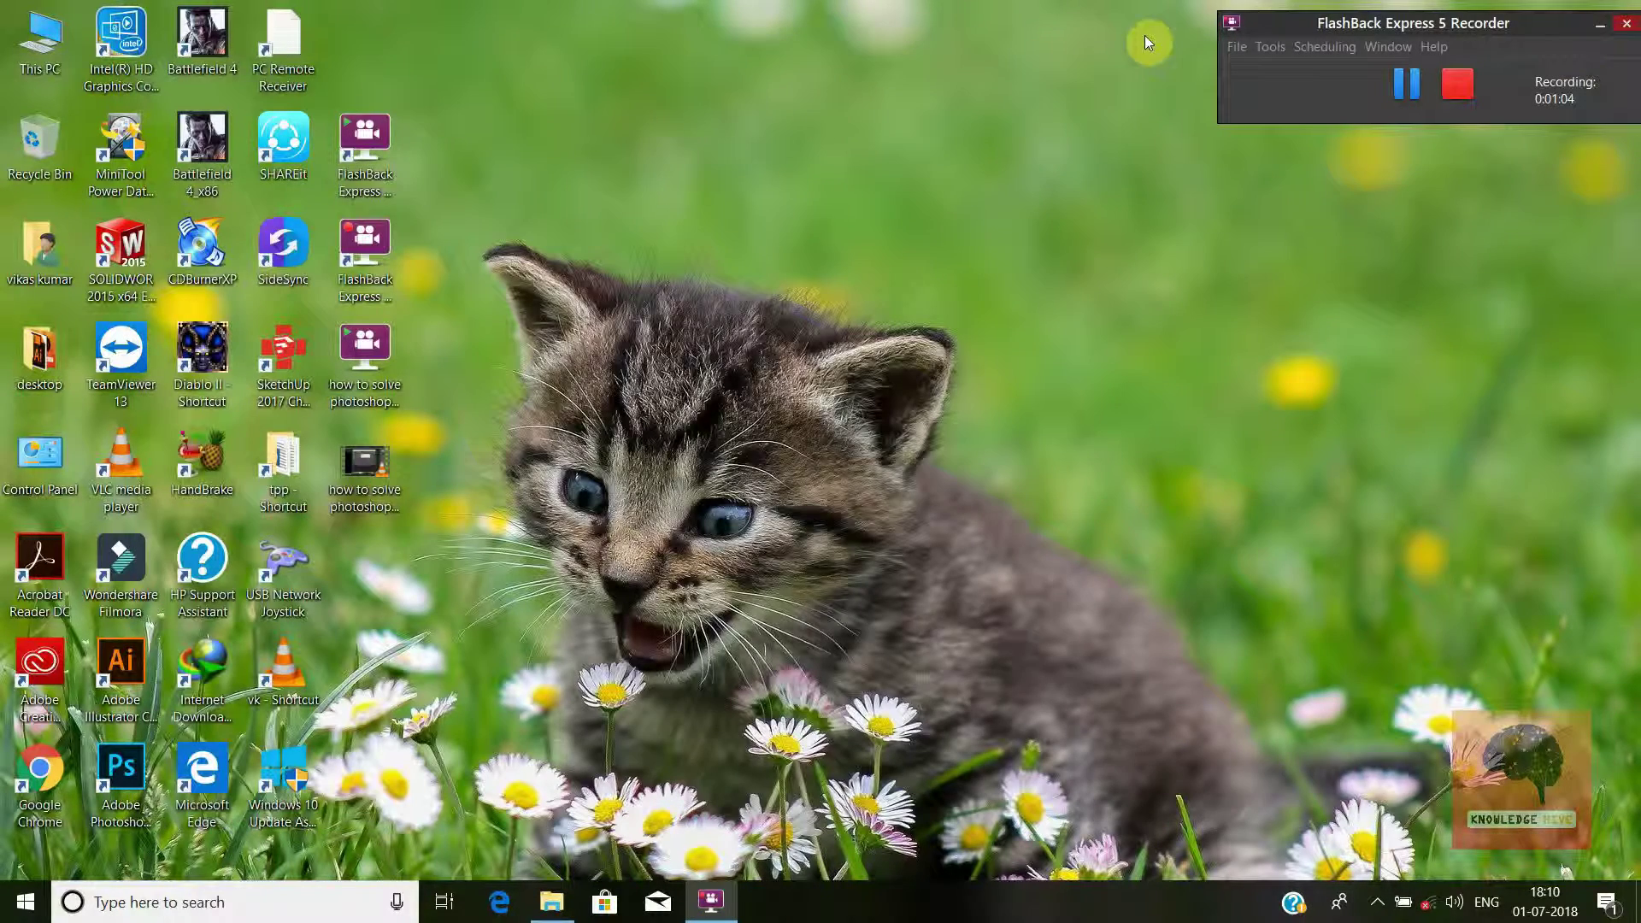
Run 'regedit' from the Windows Run box and approve the administrator prompt
click(240, 898)
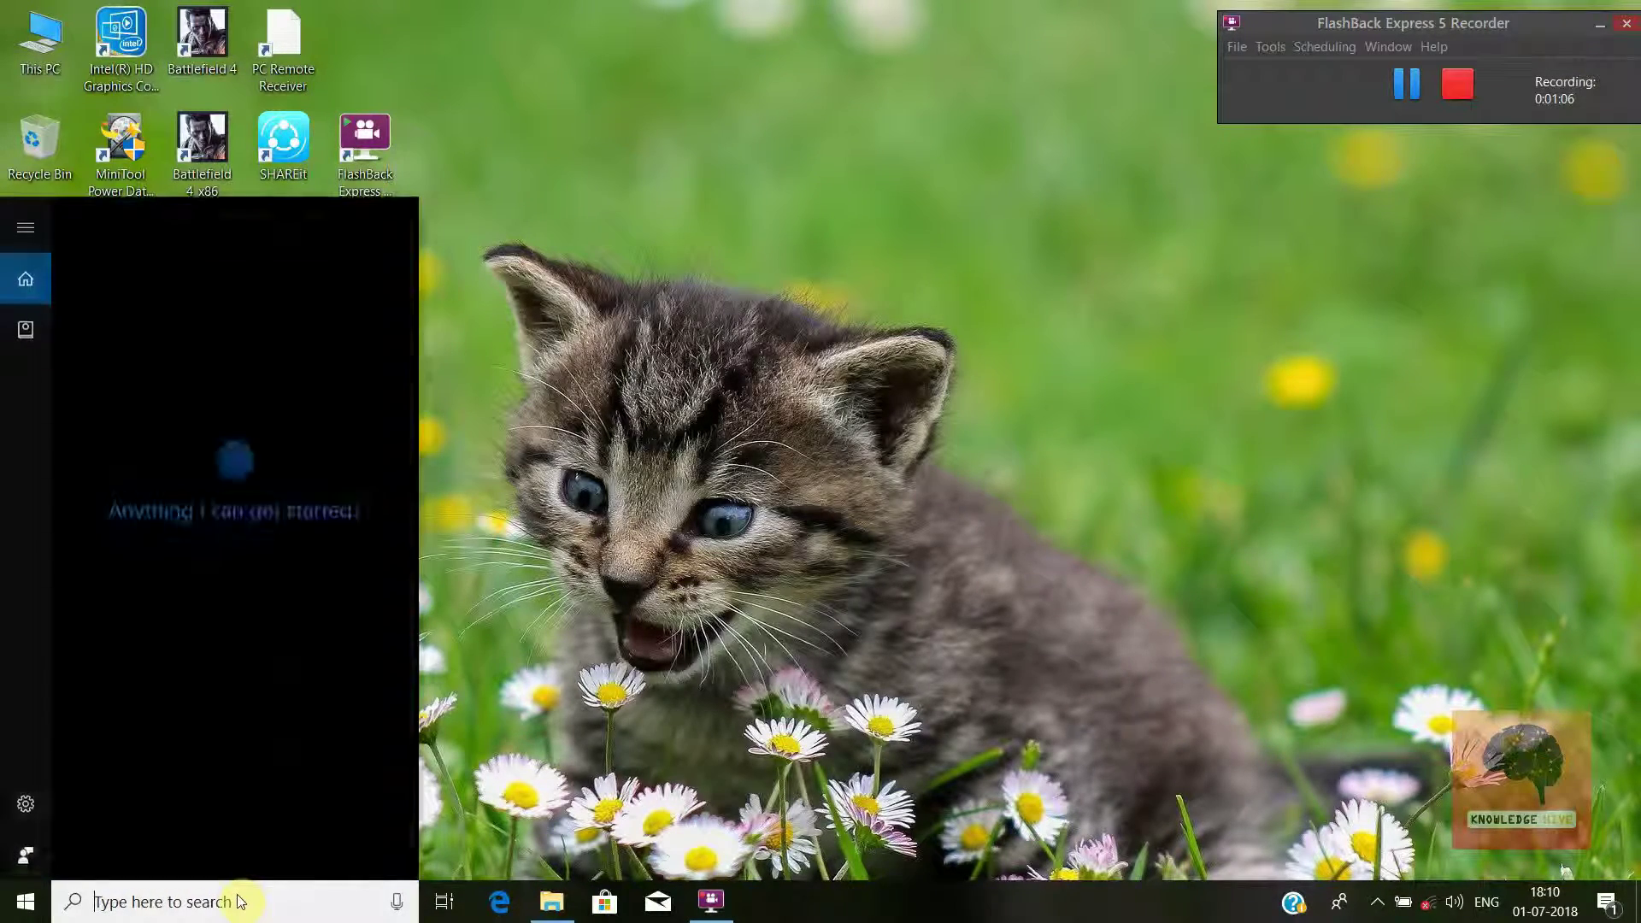
text(run)
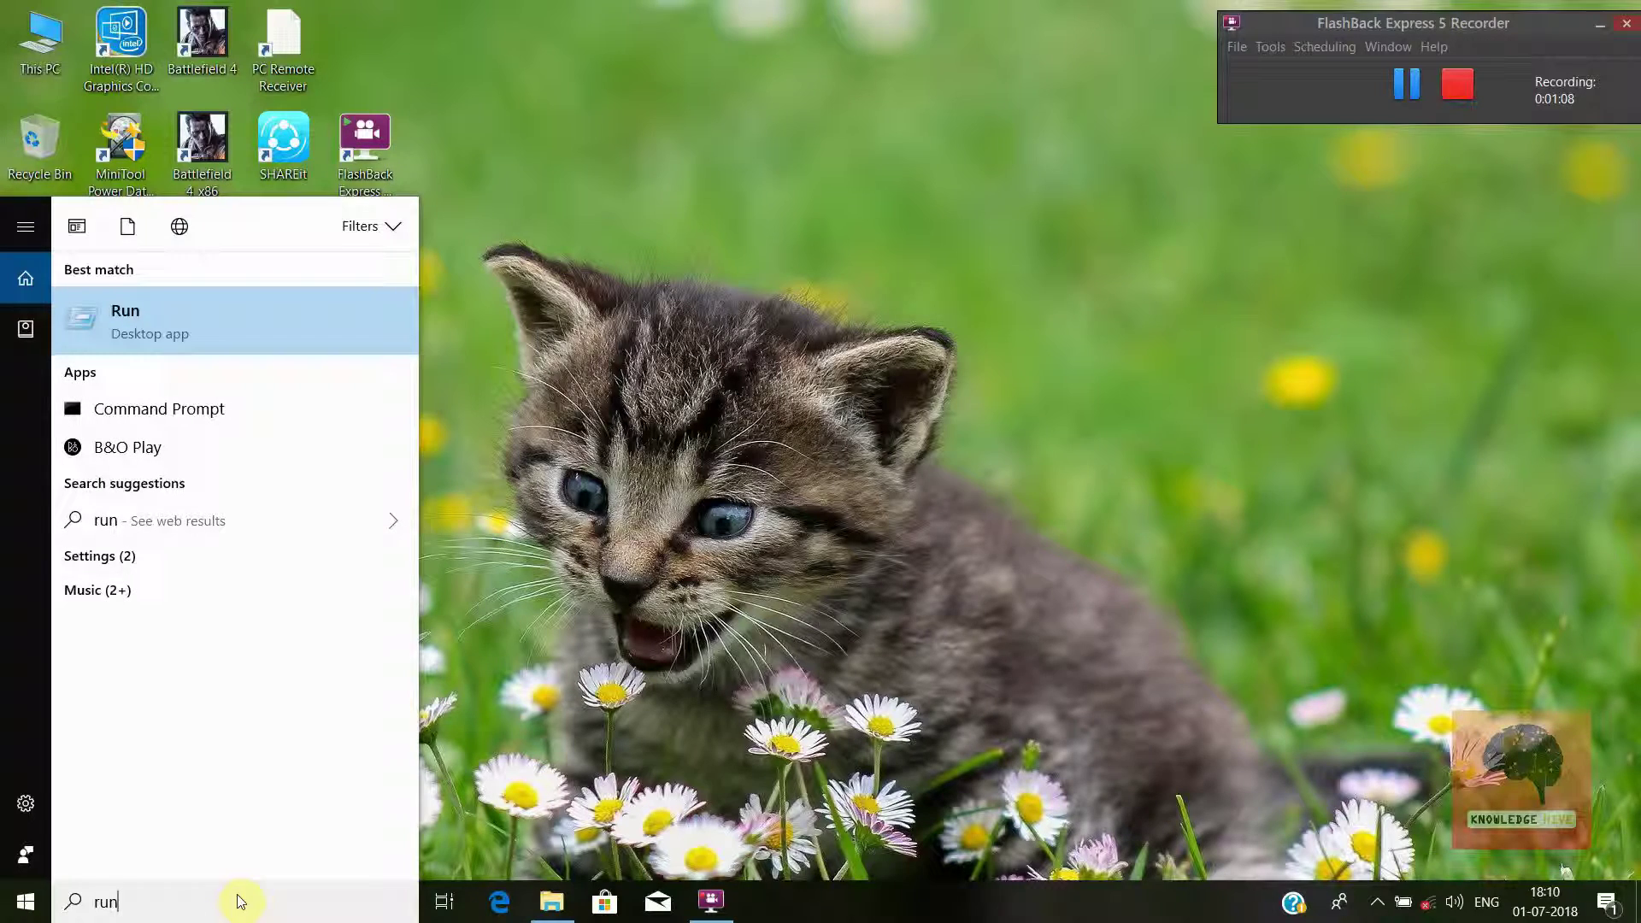
key(Return)
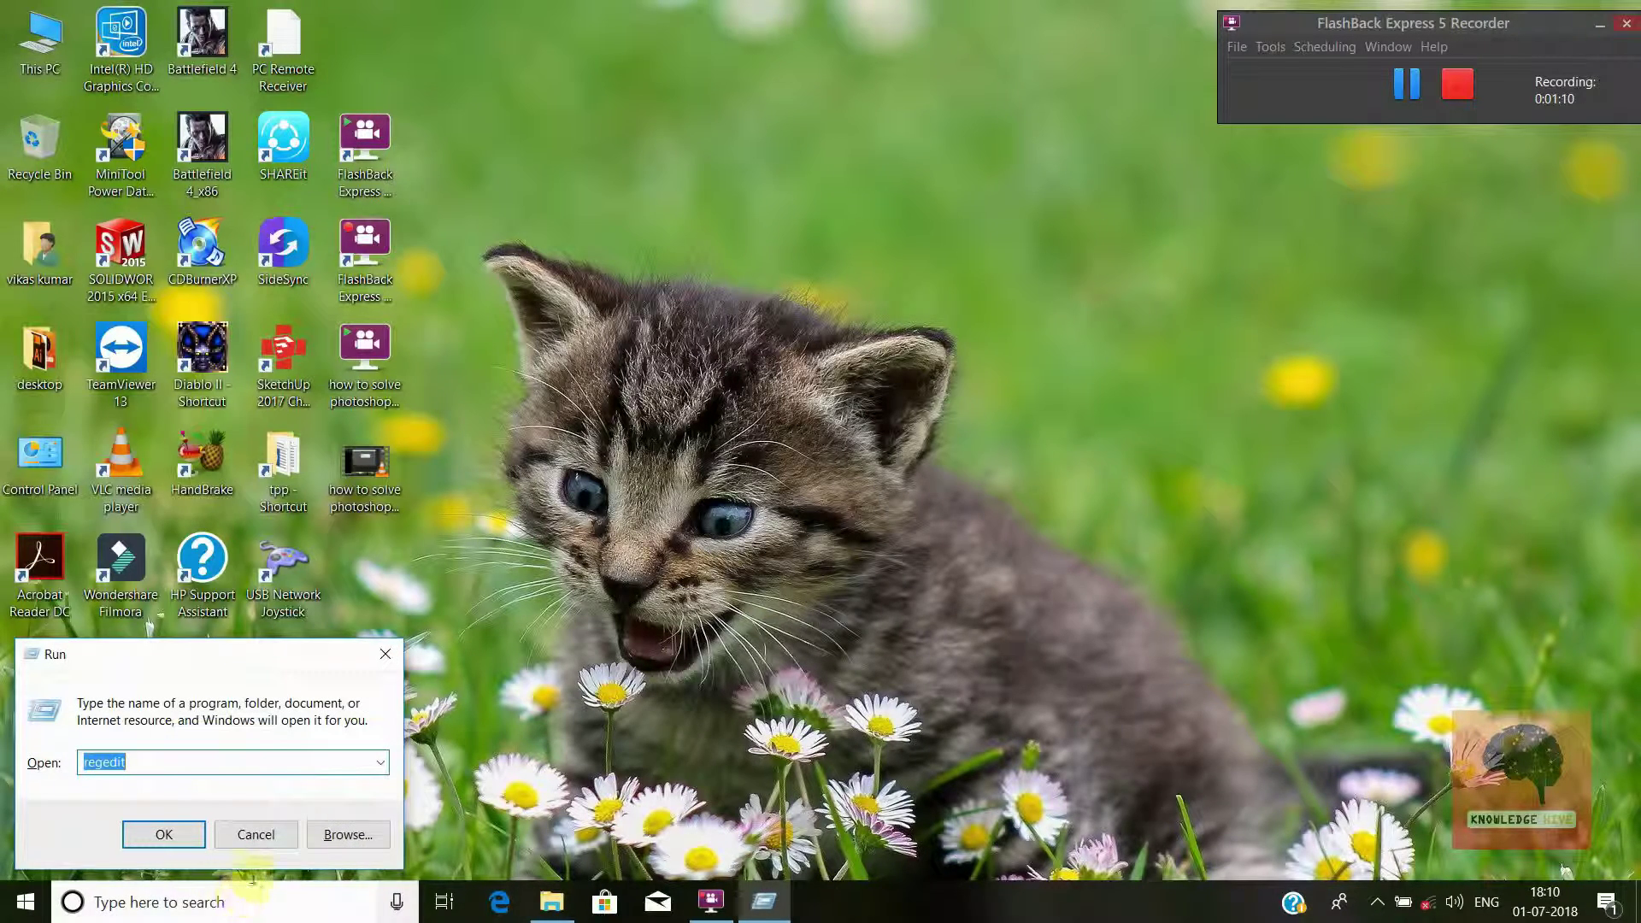
click(251, 763)
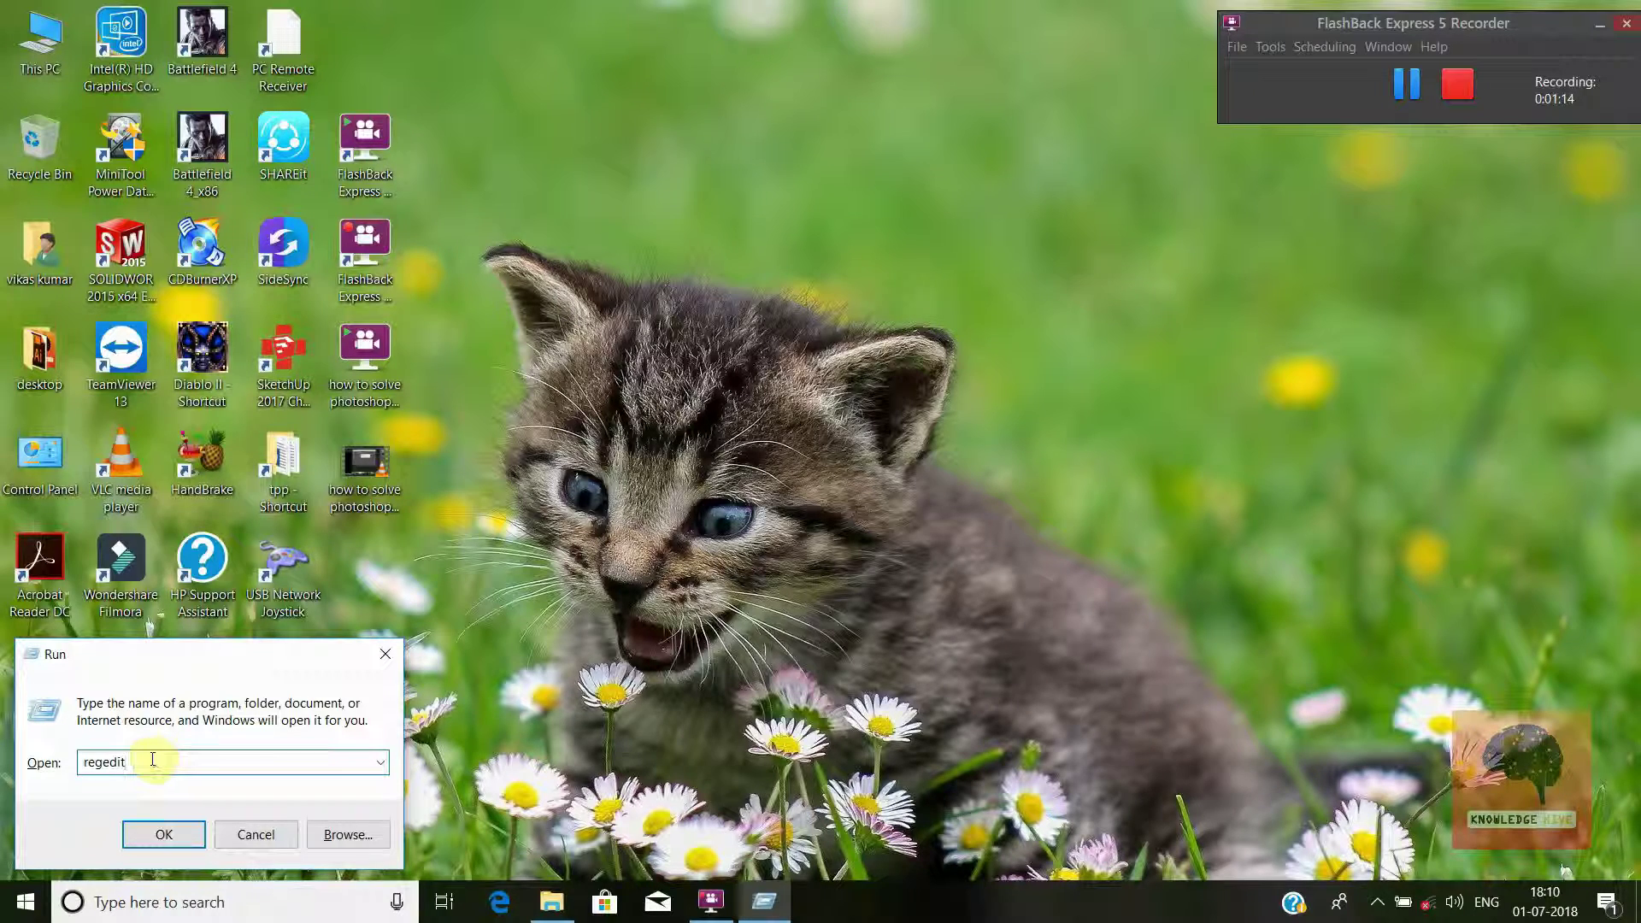
click(158, 835)
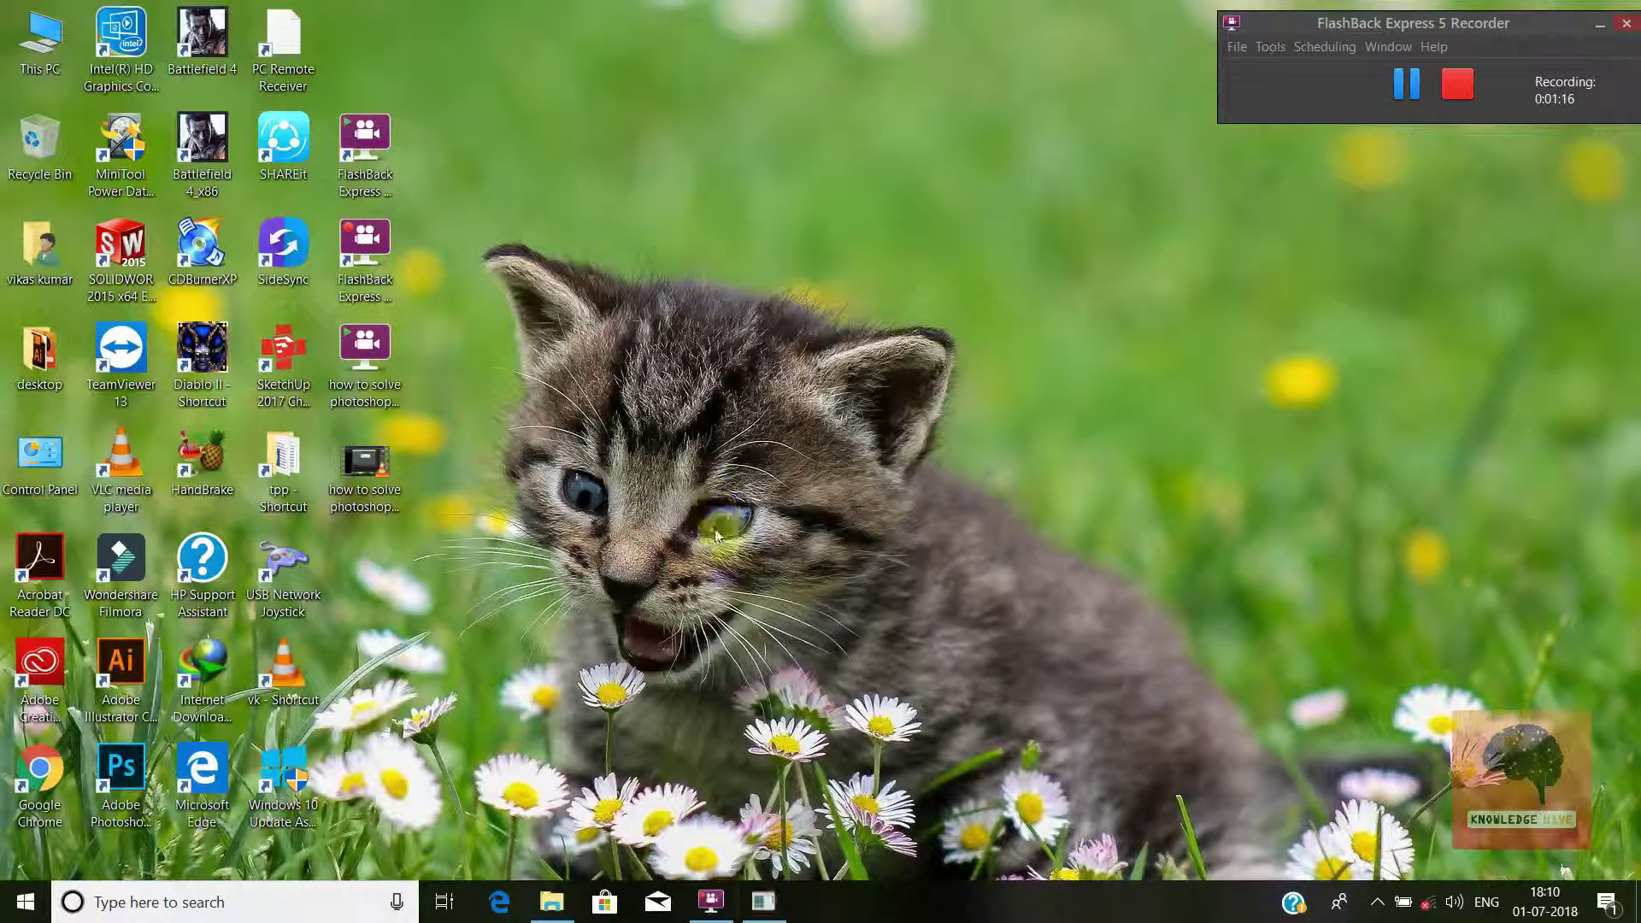
click(732, 571)
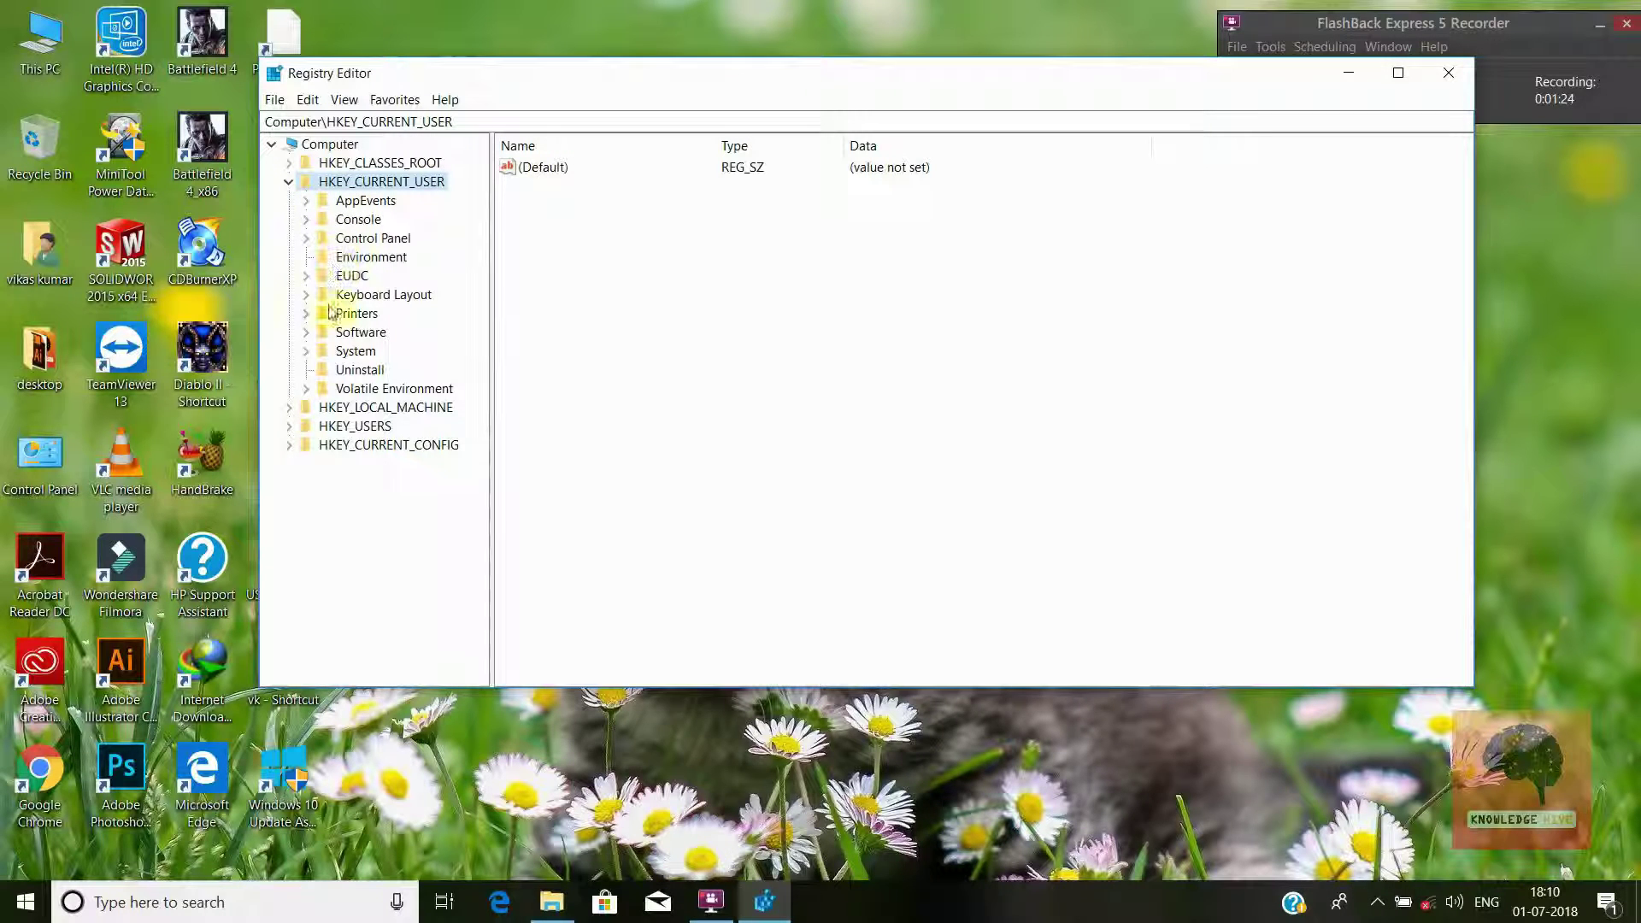
Expand HKEY_CURRENT_USER\Software\Adobe\Photoshop and select the 110.0 key to list its values
click(307, 333)
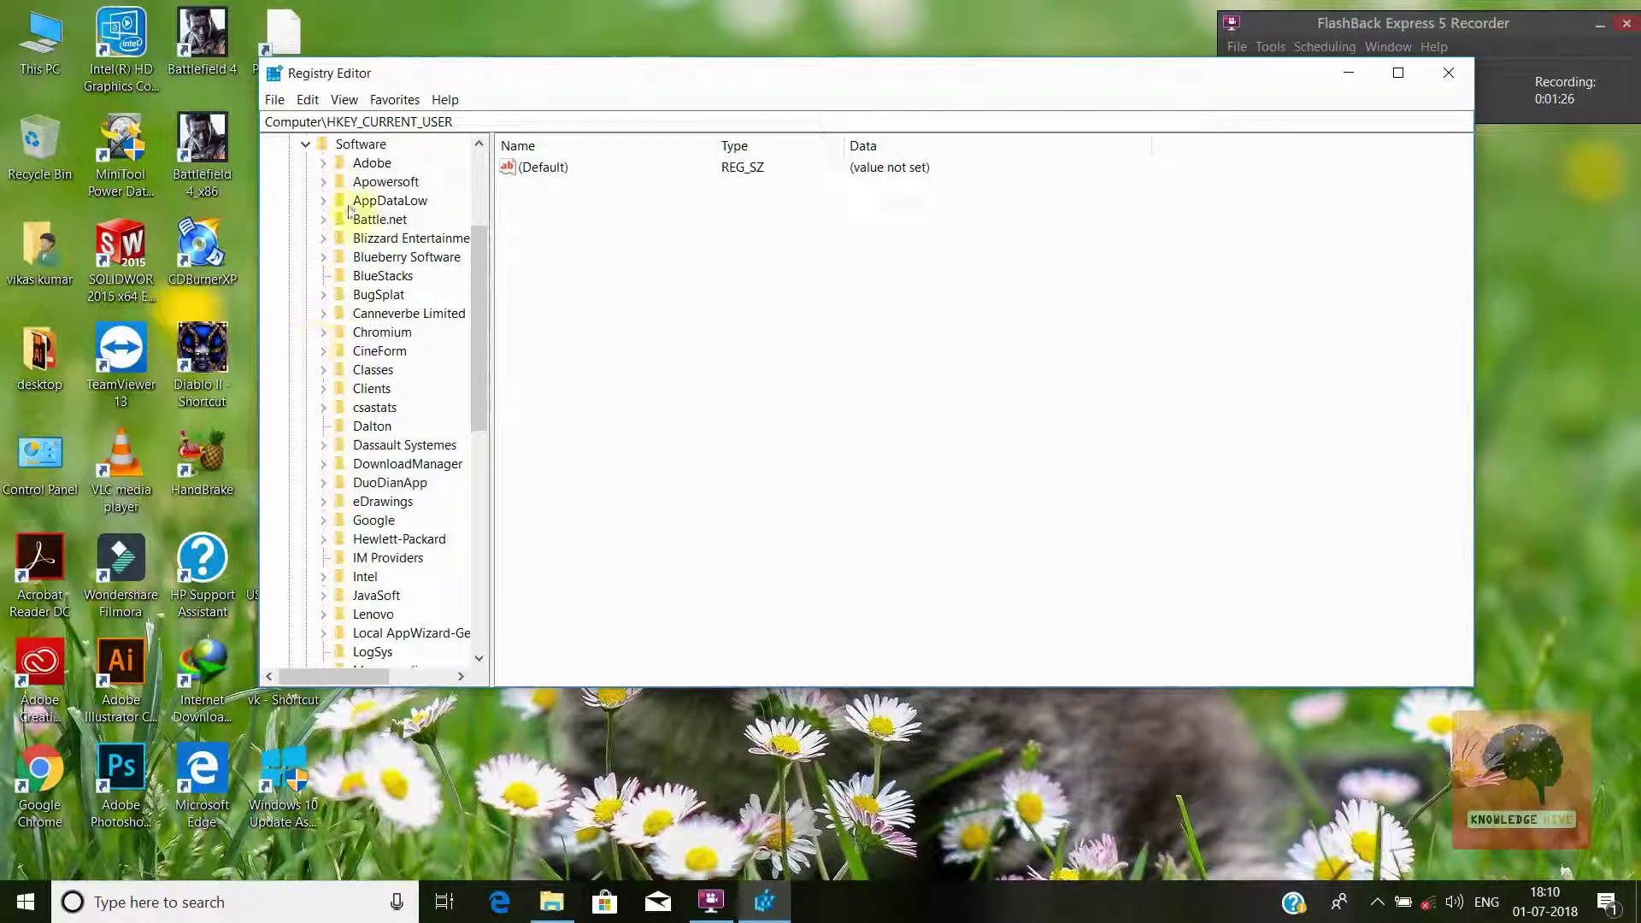
click(335, 165)
click(324, 163)
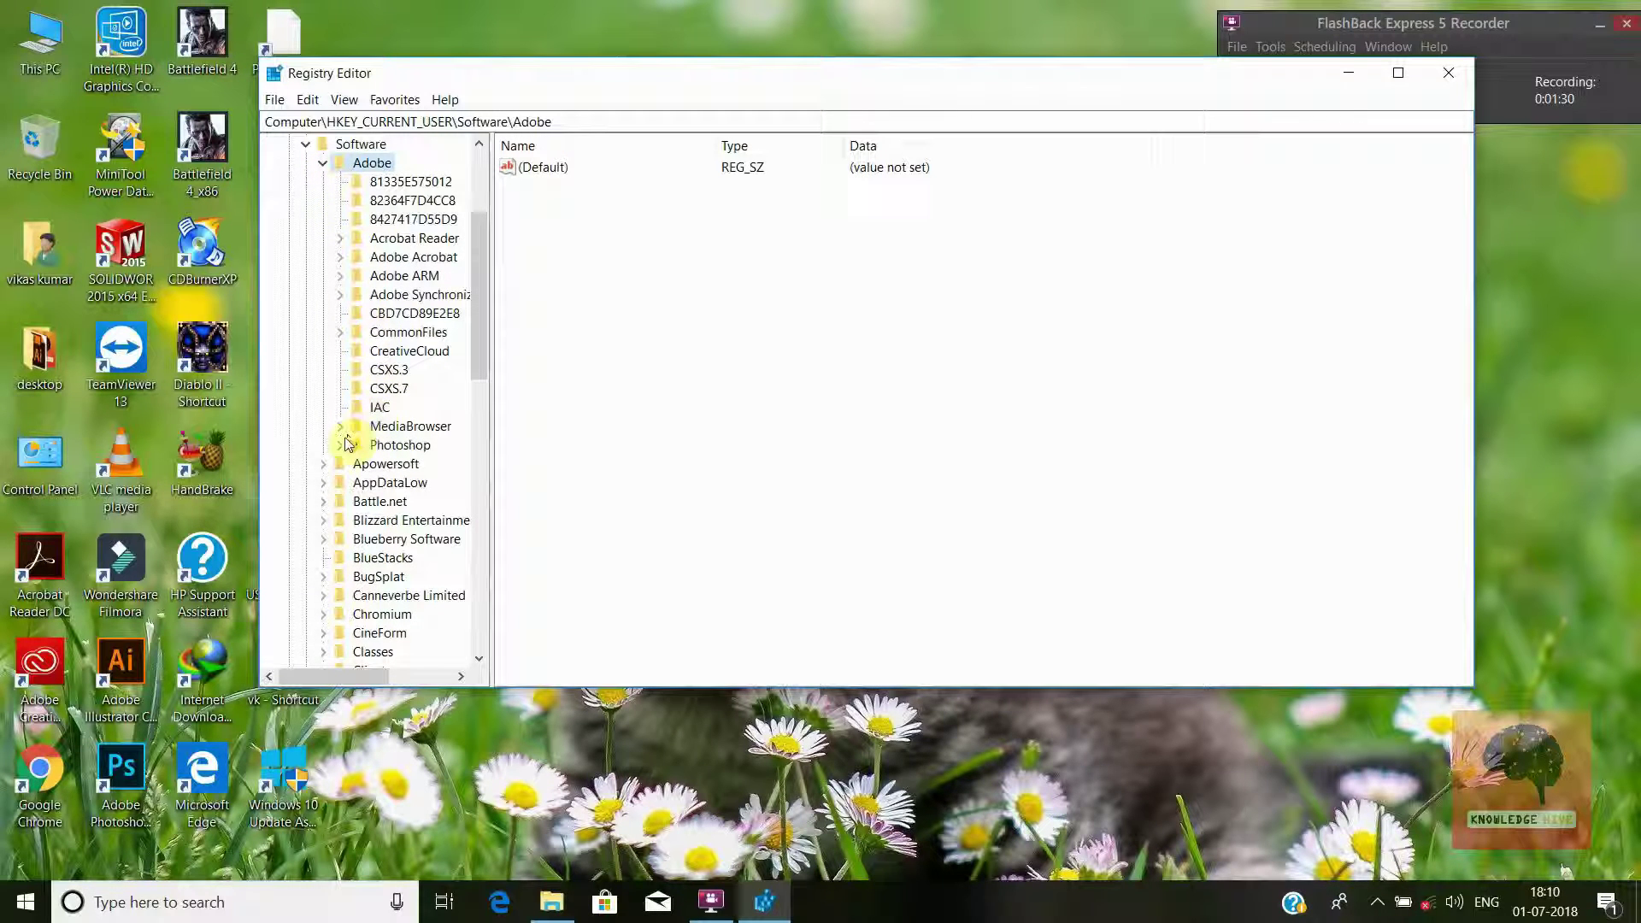
click(342, 444)
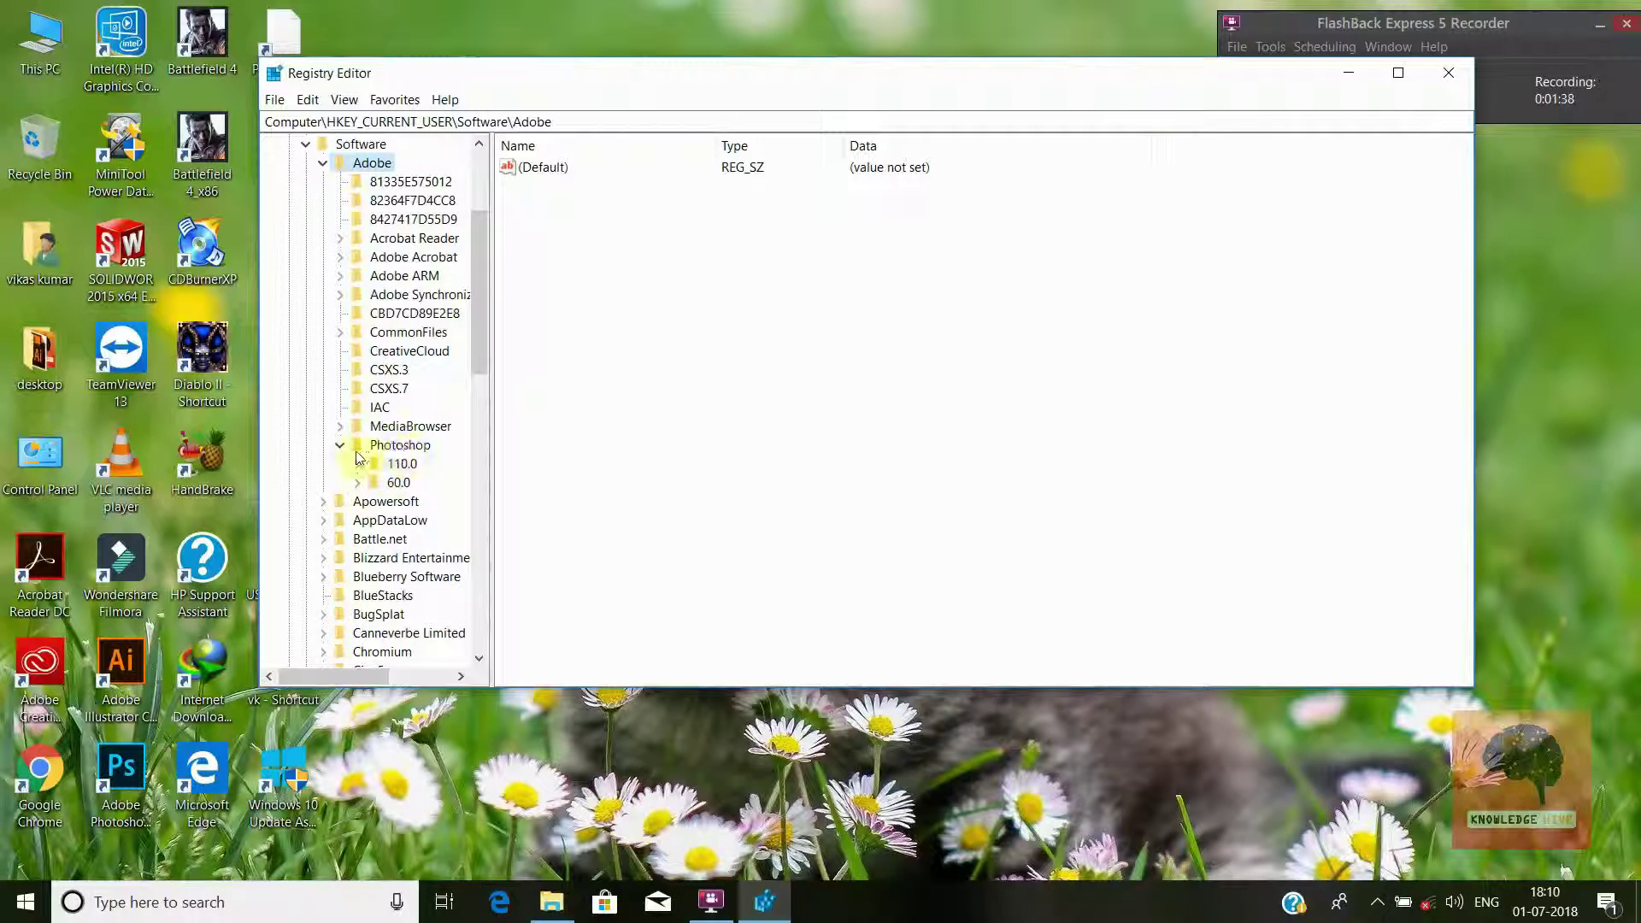
click(401, 465)
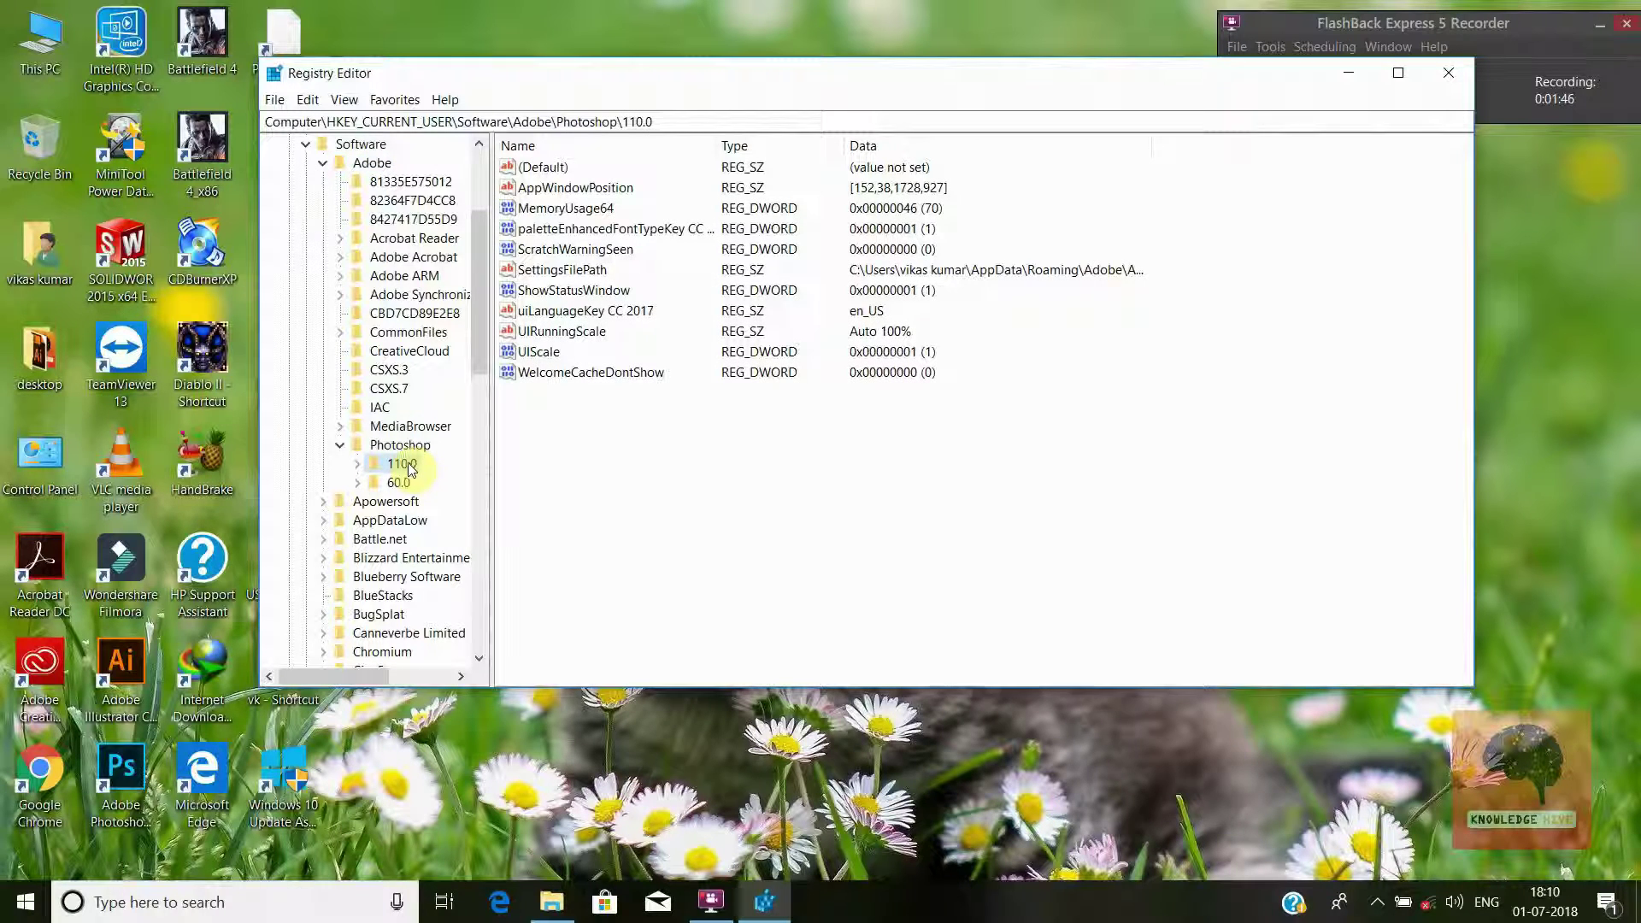
right_click(643, 453)
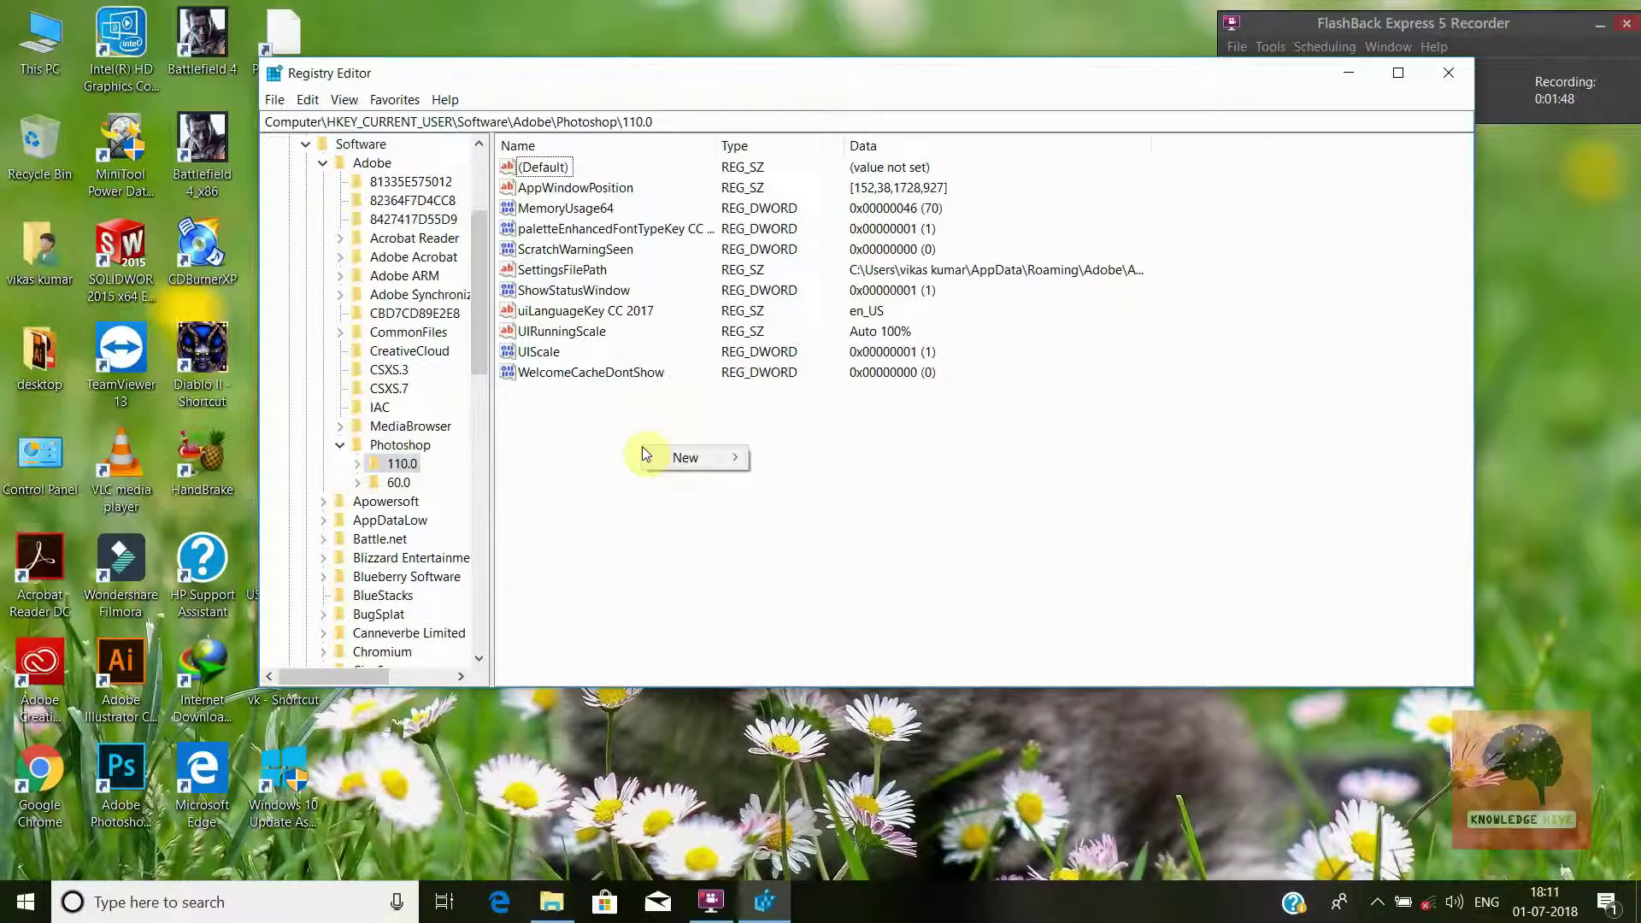
mouse_move(687, 458)
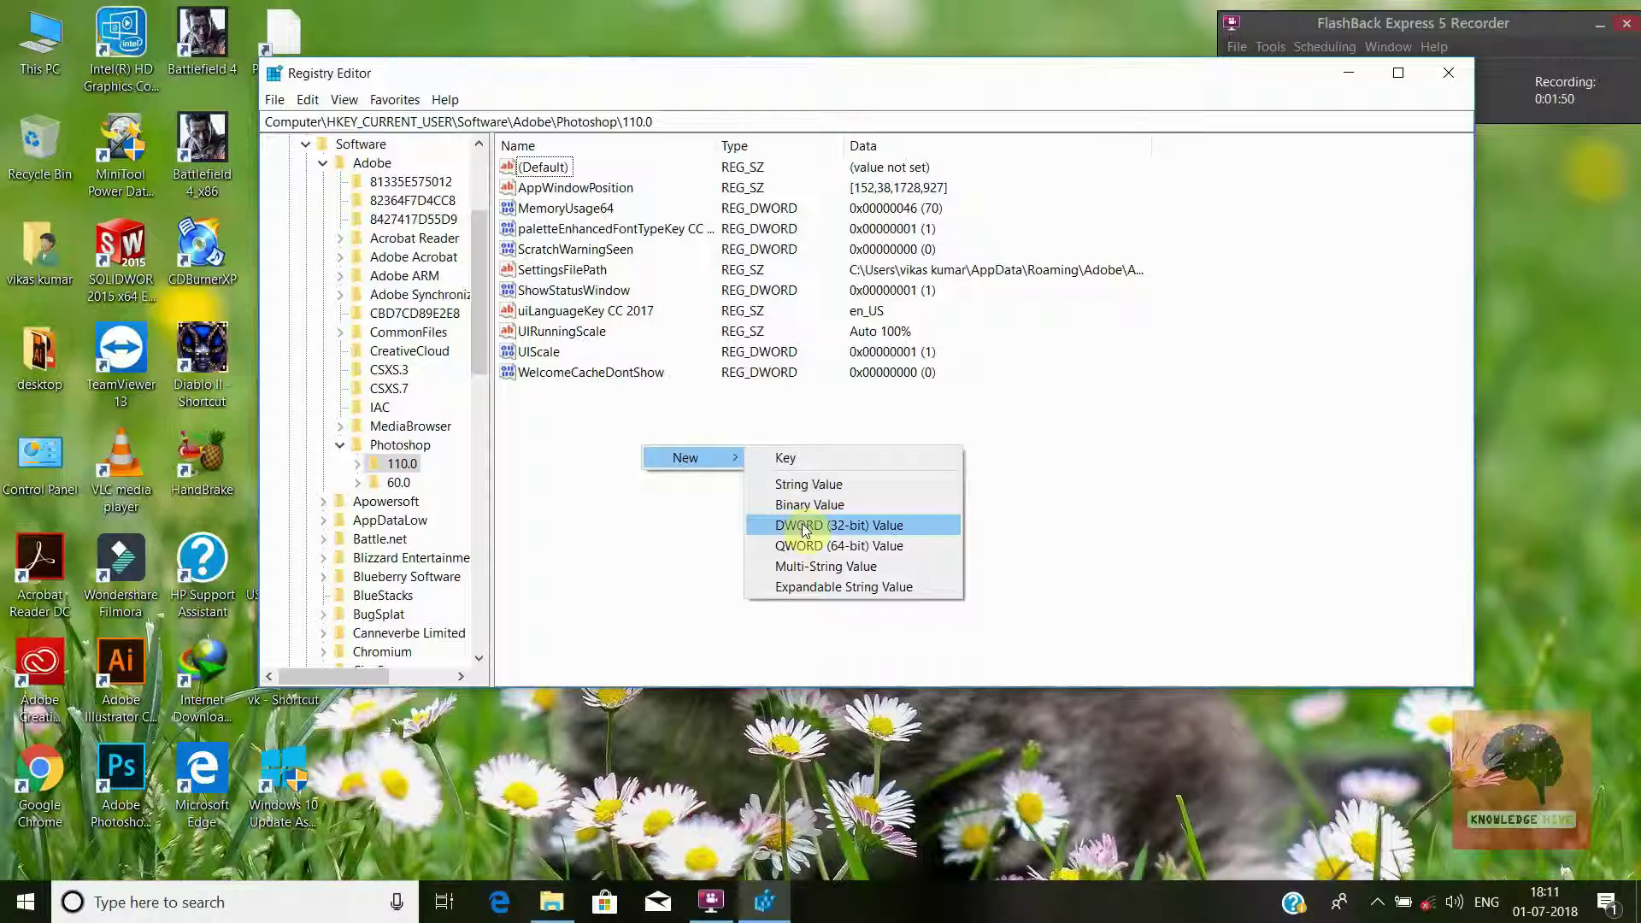
Create a DWORD (32-bit) value in 110.0 named OverridePhysicalMemoryMB, correcting typos in the name
click(803, 526)
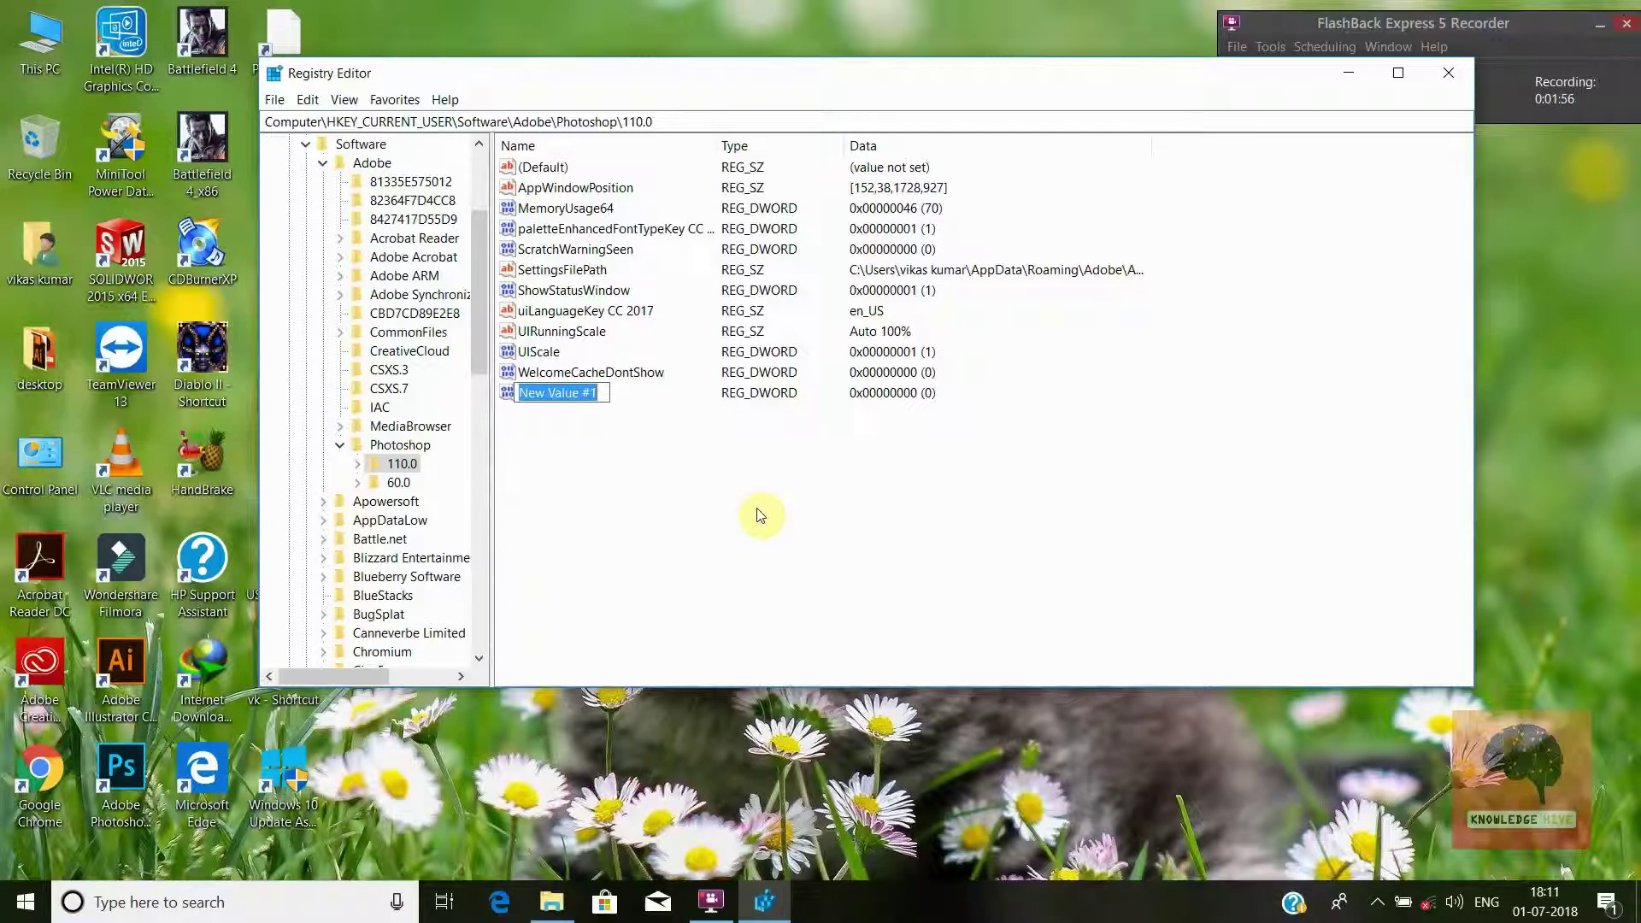
text(Ove)
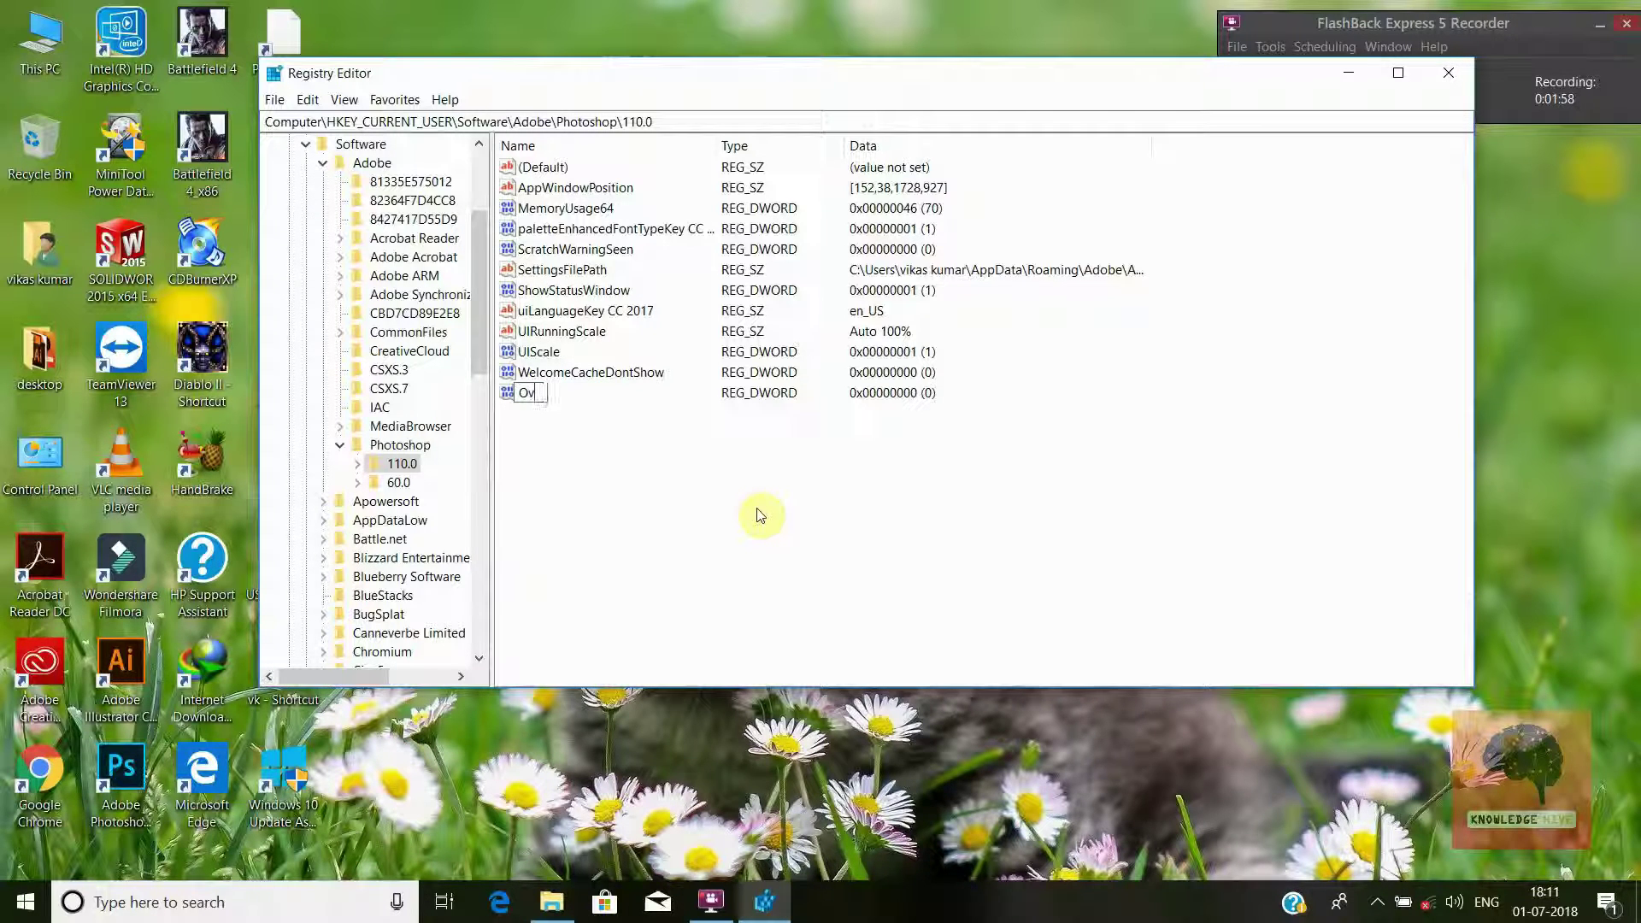
text(rridePhysci)
text(alME)
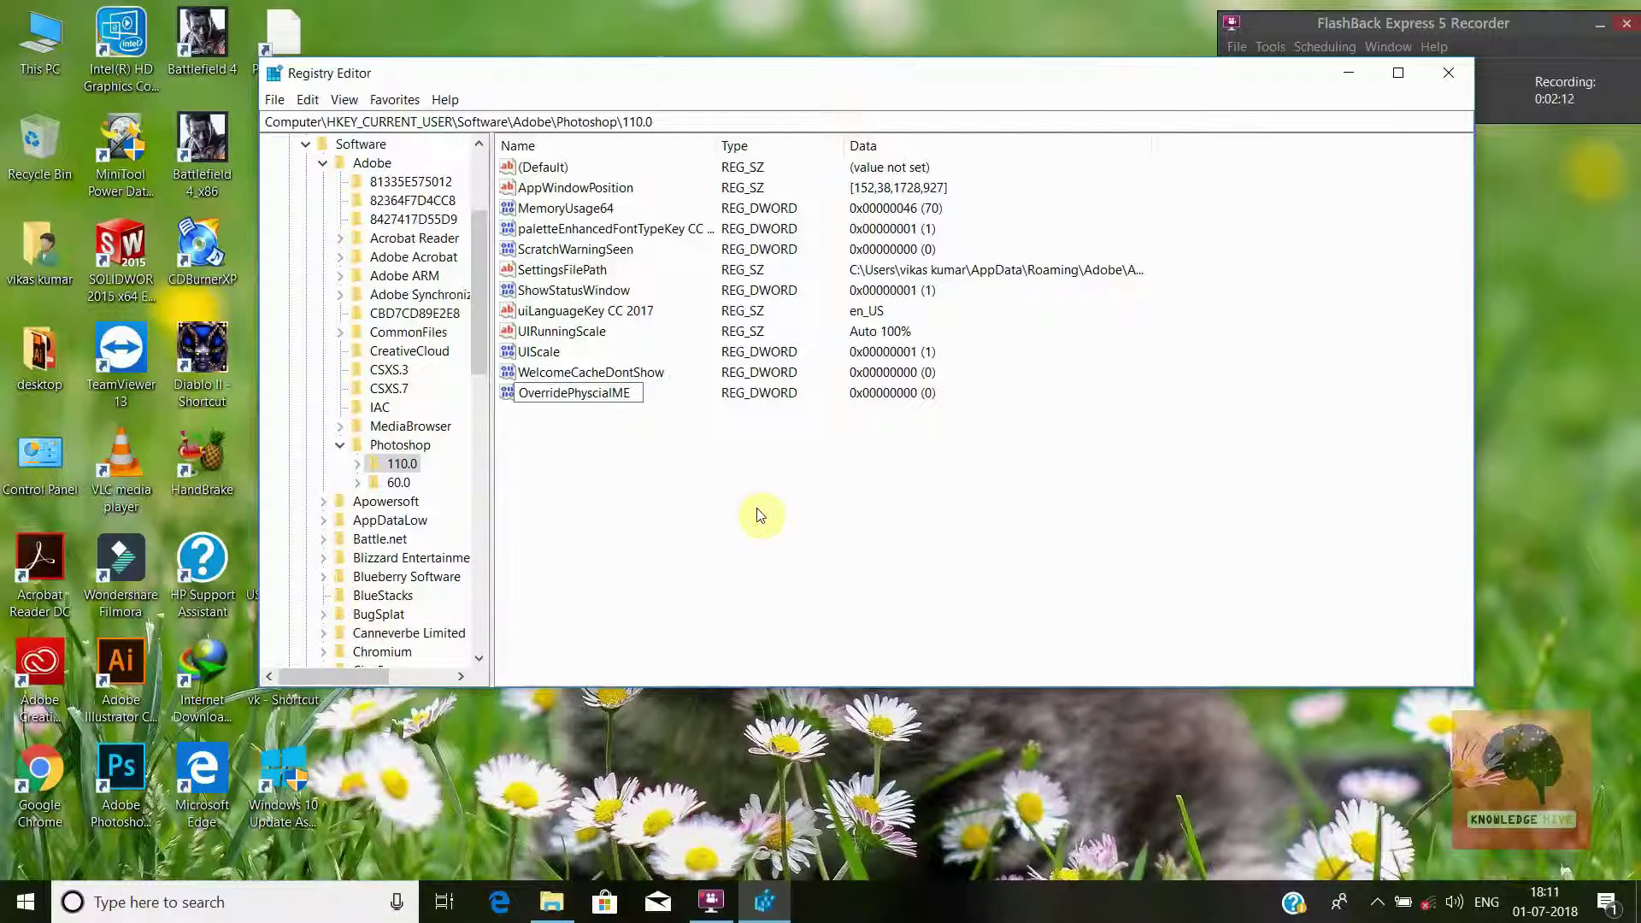
key(BackSpace)
text(emoryMB)
click(599, 395)
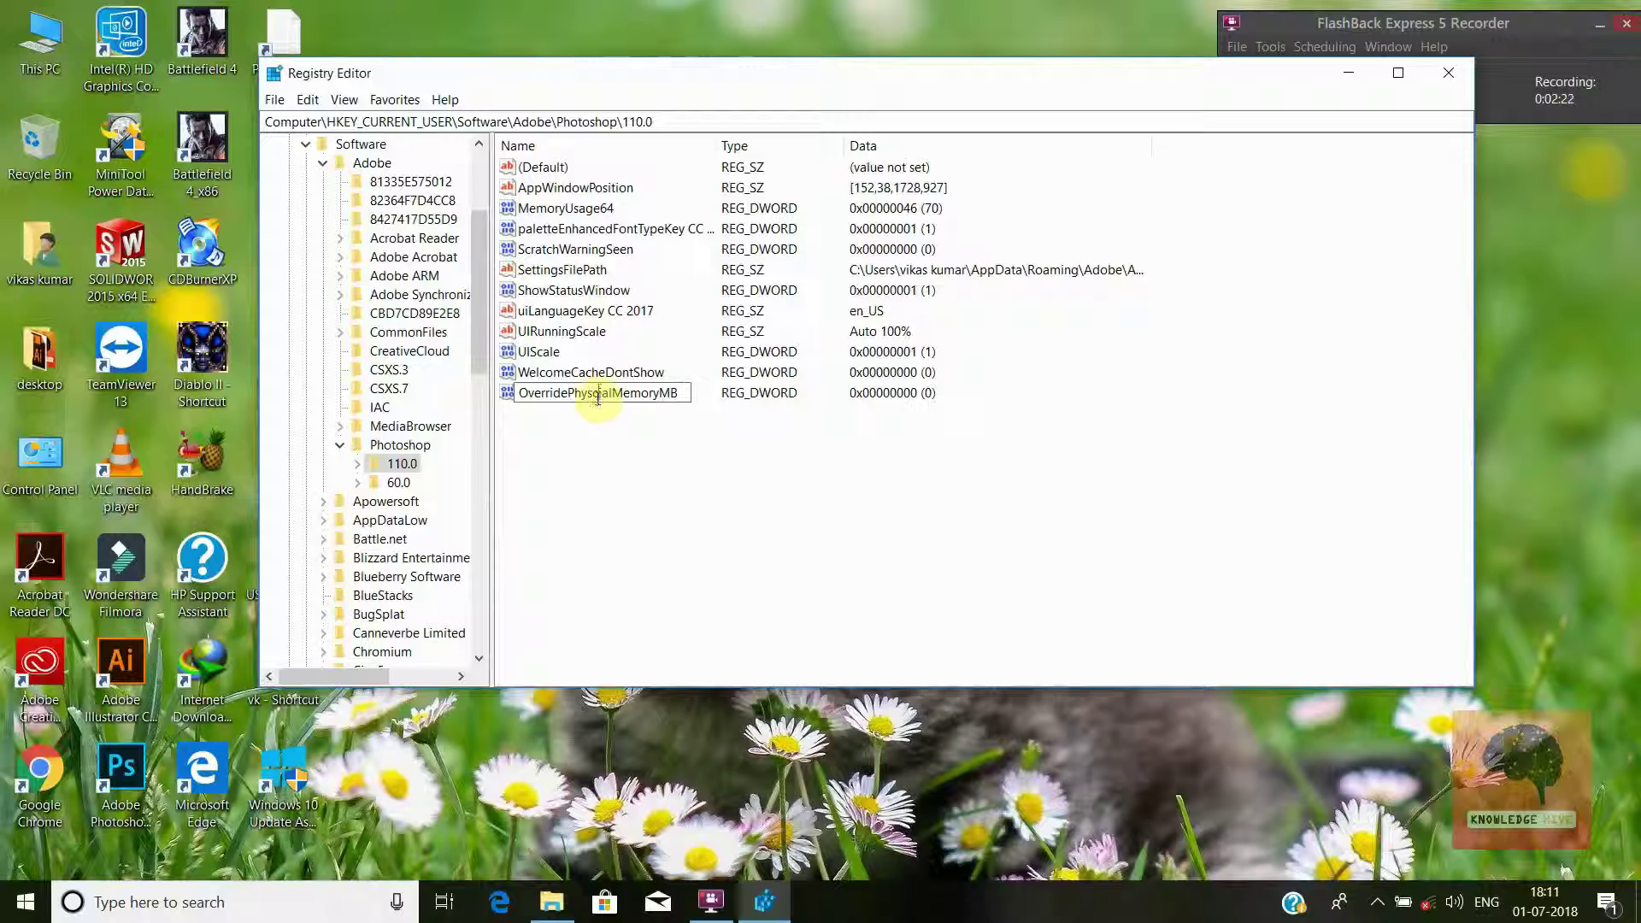
key(BackSpace)
text(ic)
key(Delete)
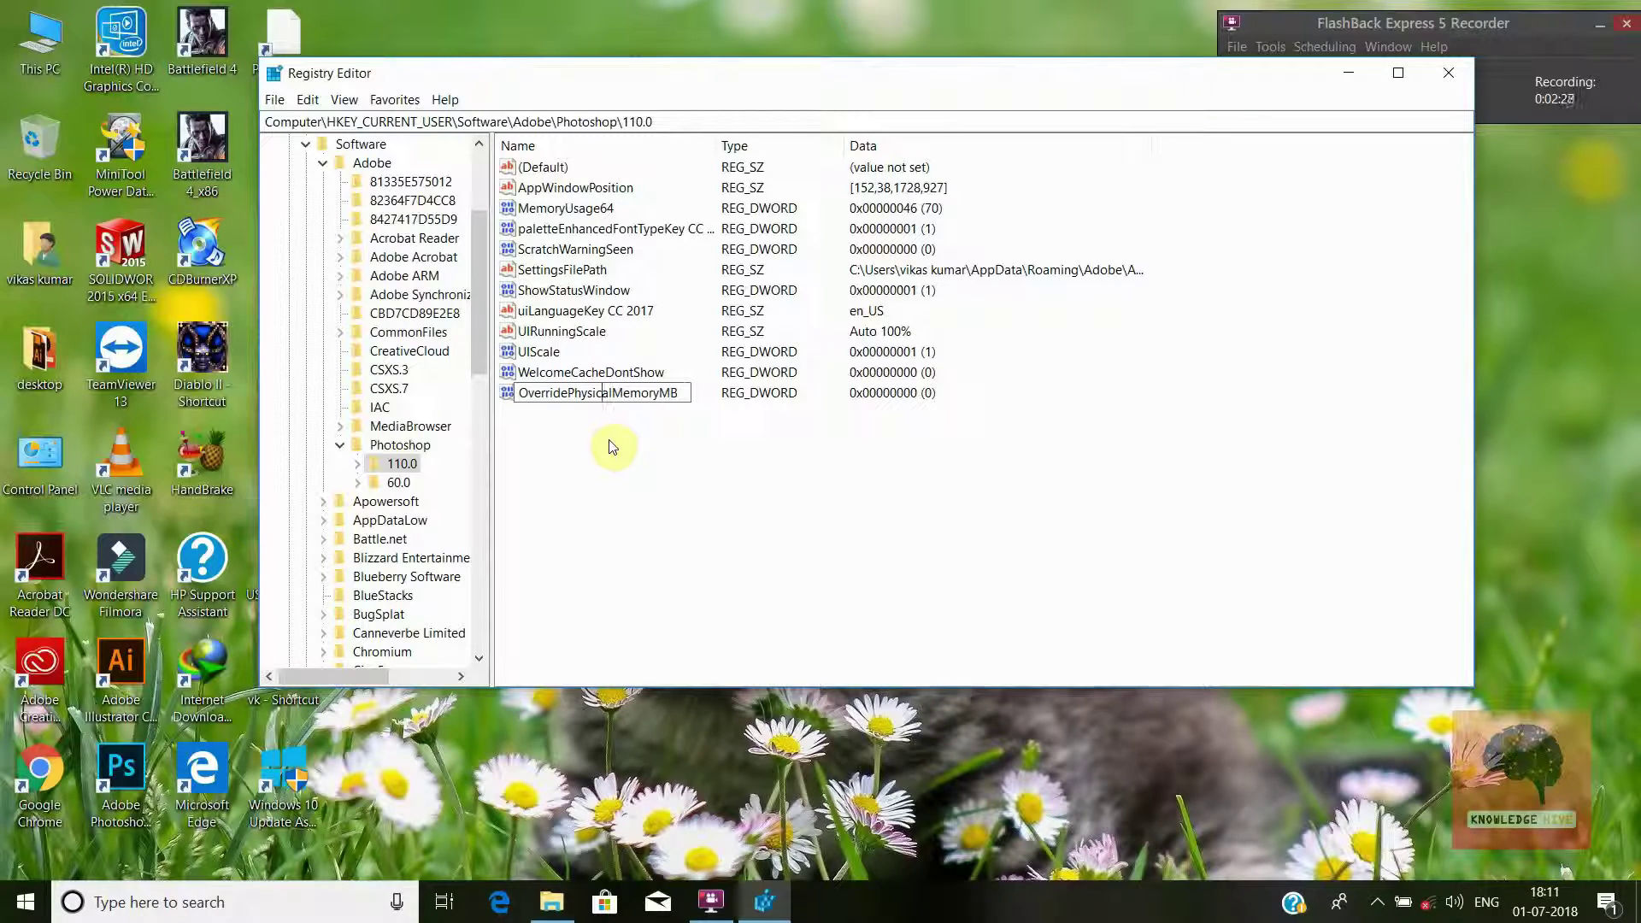
key(Return)
right_click(647, 396)
click(666, 404)
Set OverridePhysicalMemoryMB to 24000 in Decimal base and save it
click(484, 276)
key(BackSpace)
text(24)
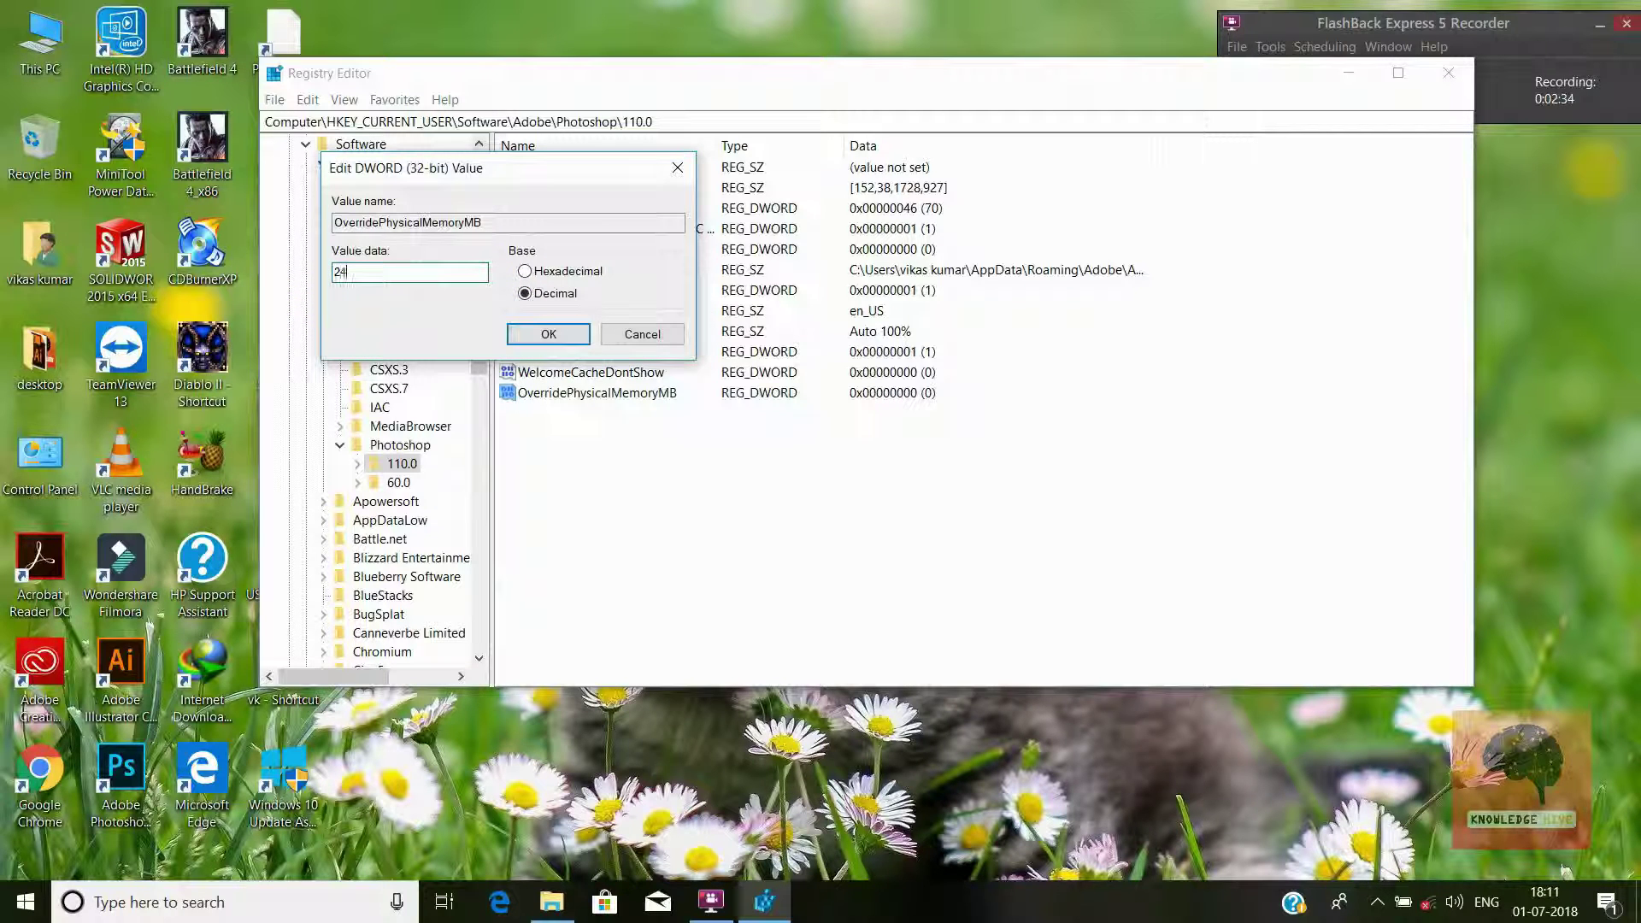
text(000)
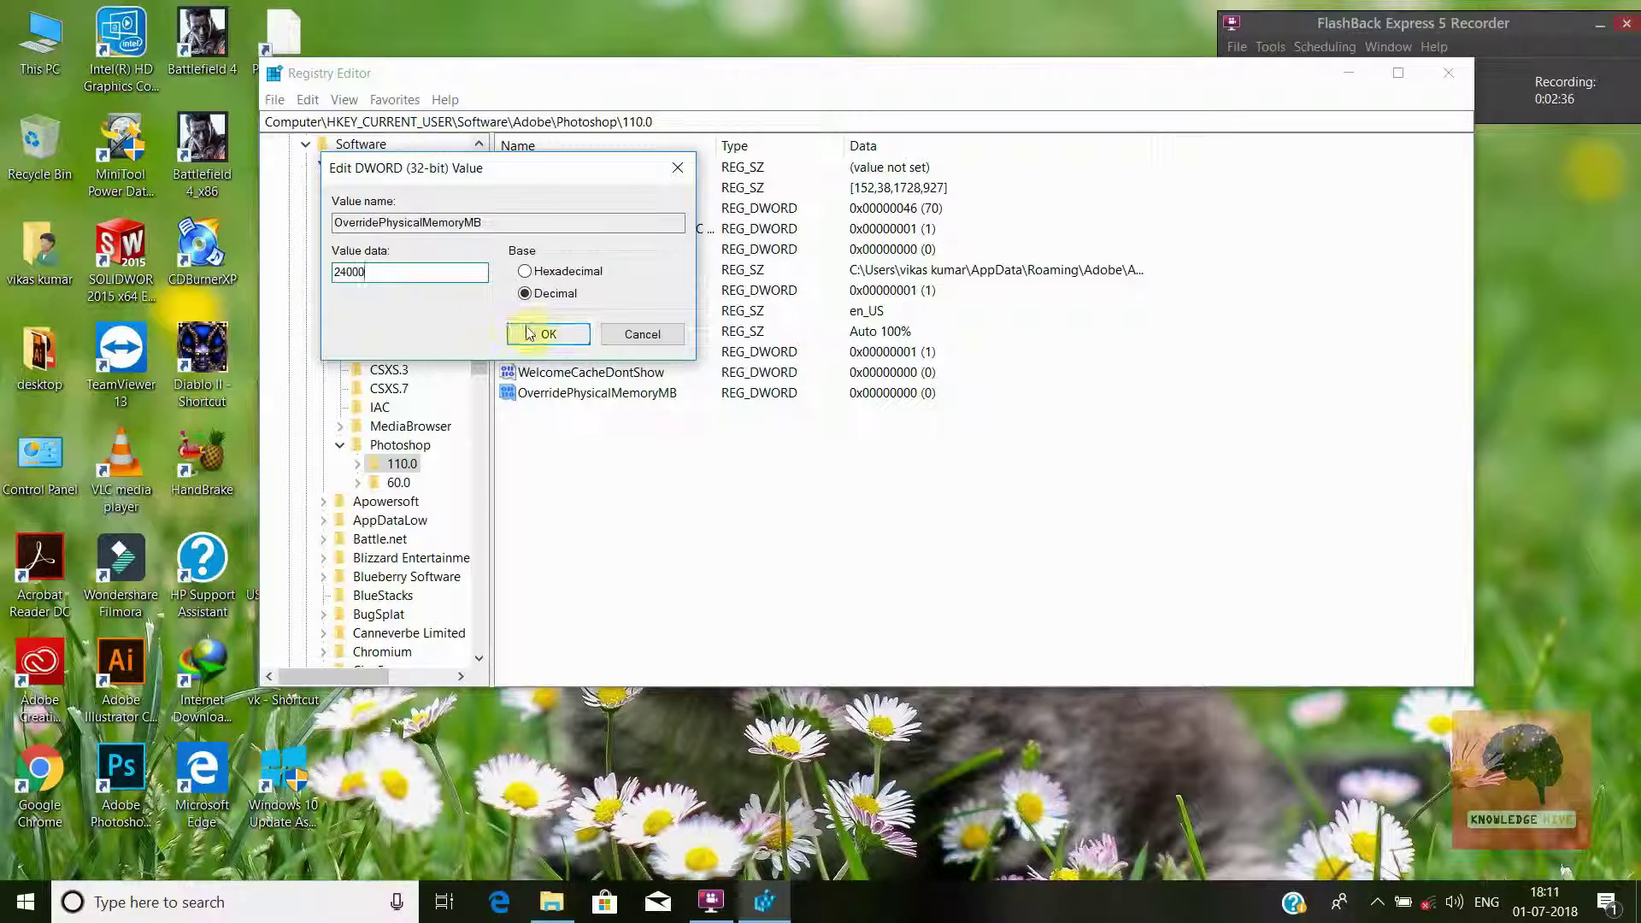
click(548, 333)
Minimize the Registry Editor and refresh the Windows desktop
right_click(701, 484)
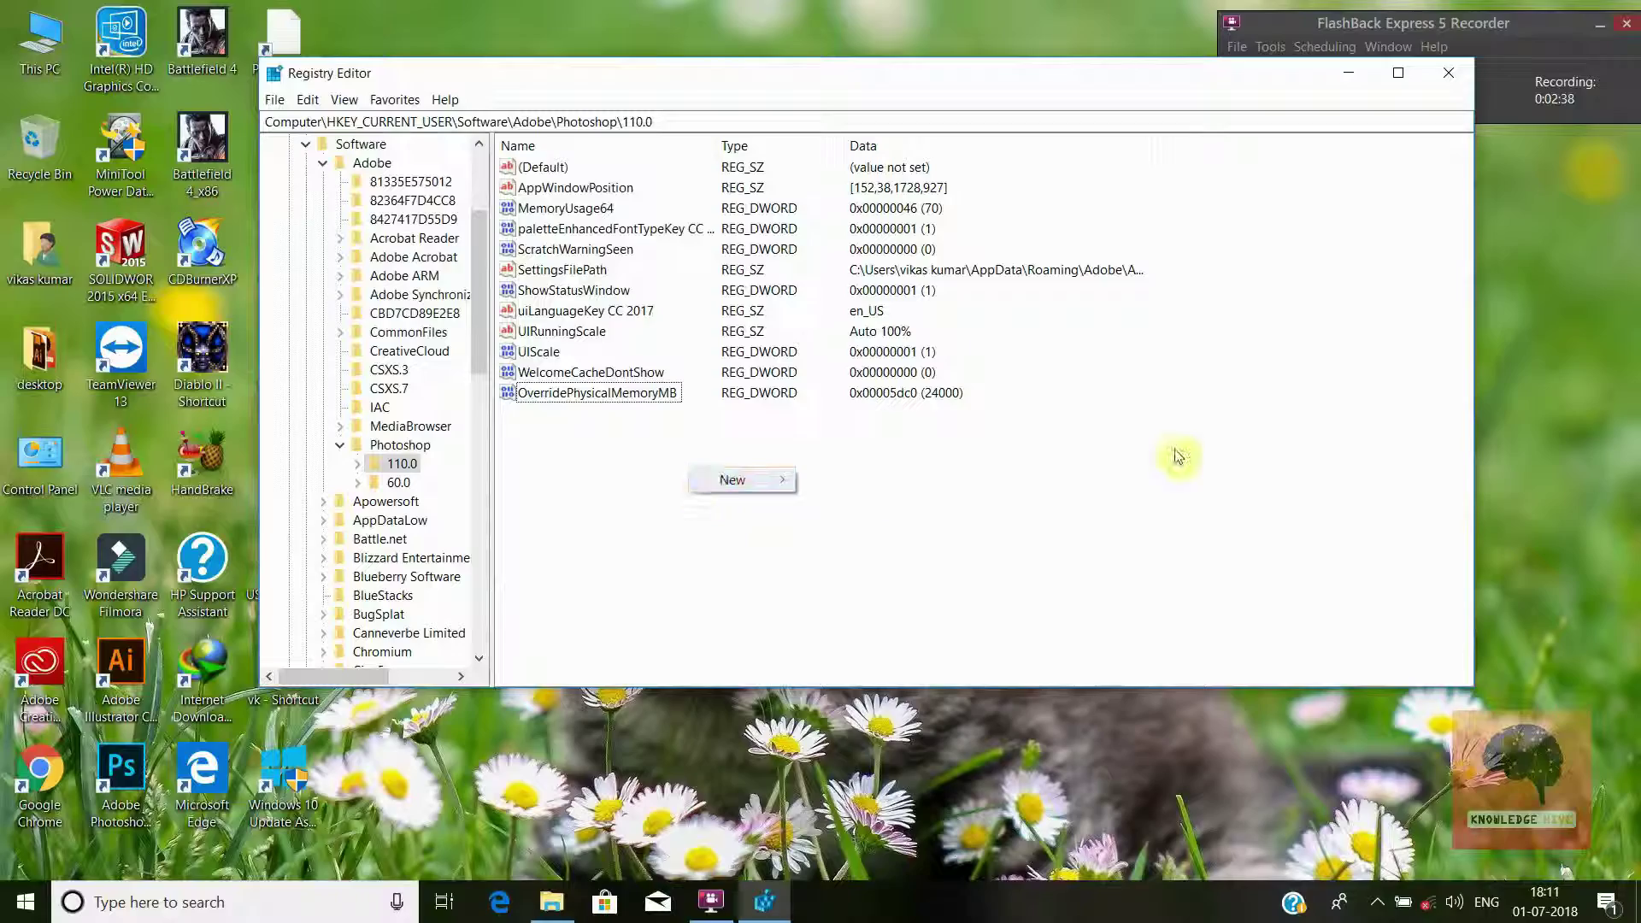
click(1176, 473)
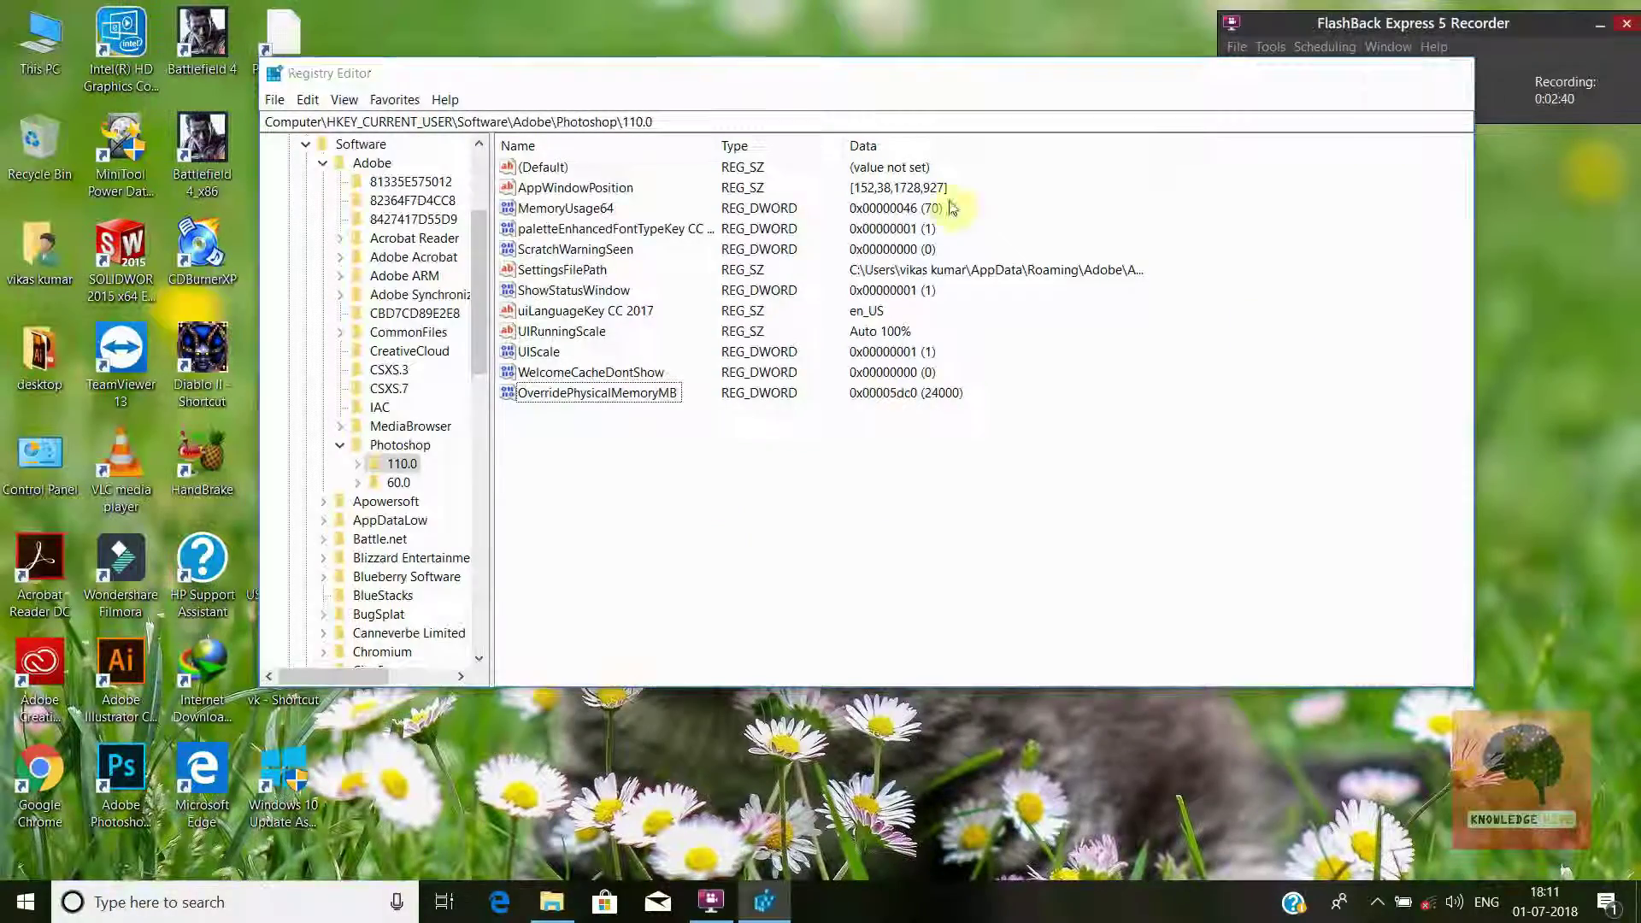
click(1348, 72)
right_click(643, 267)
click(693, 333)
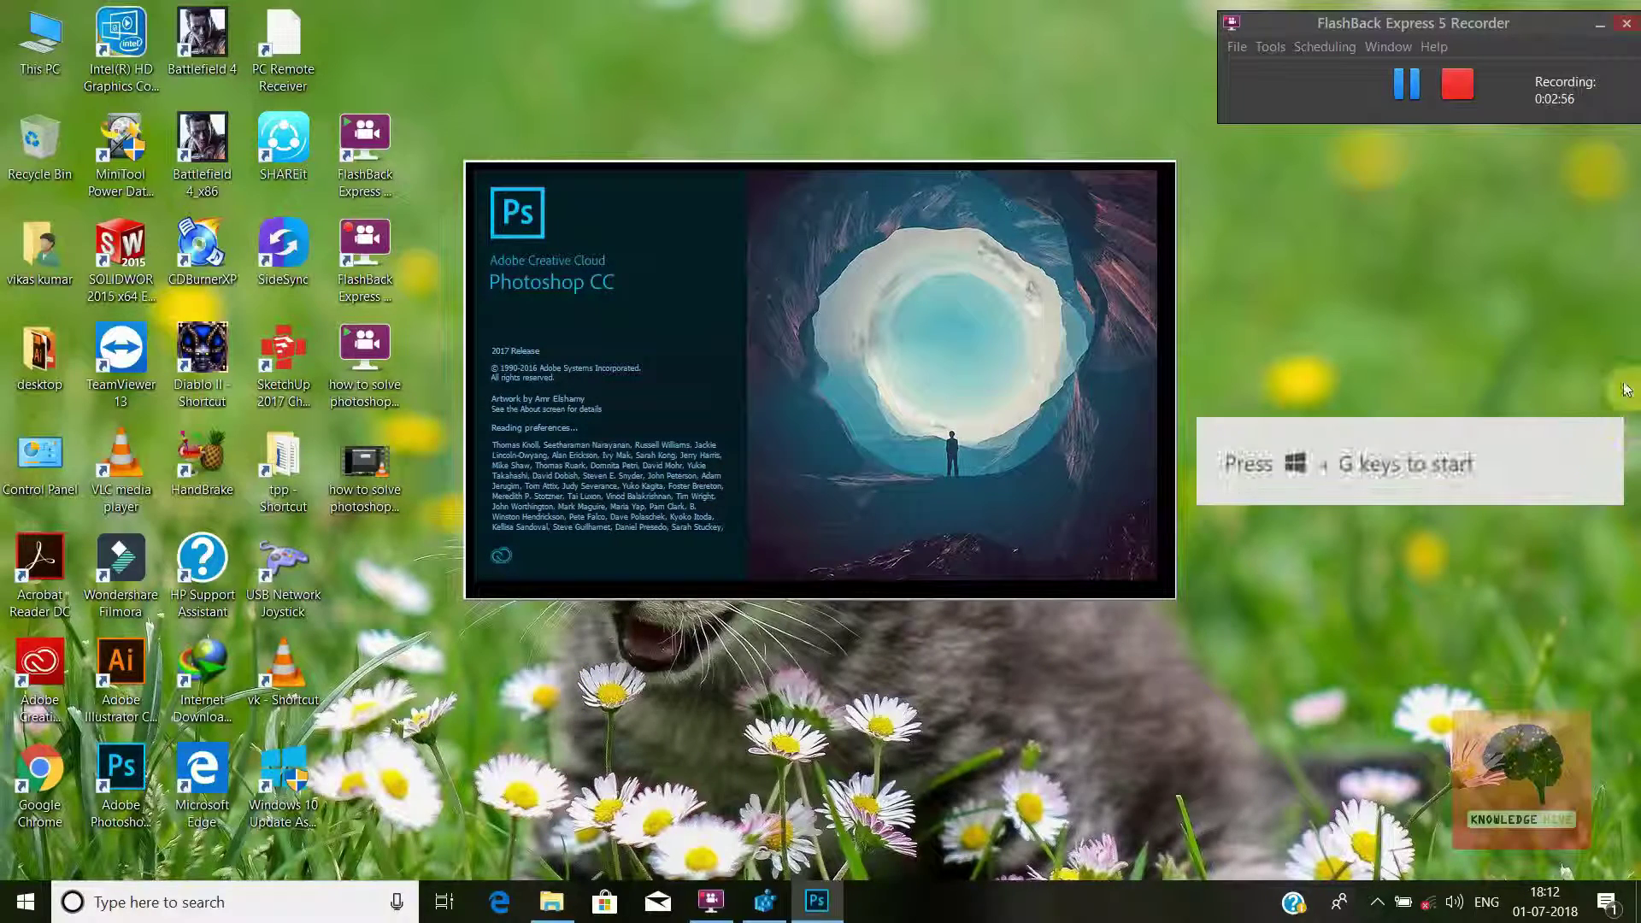
Refresh the Windows desktop while Photoshop starts
click(1436, 205)
right_click(1468, 245)
click(1474, 260)
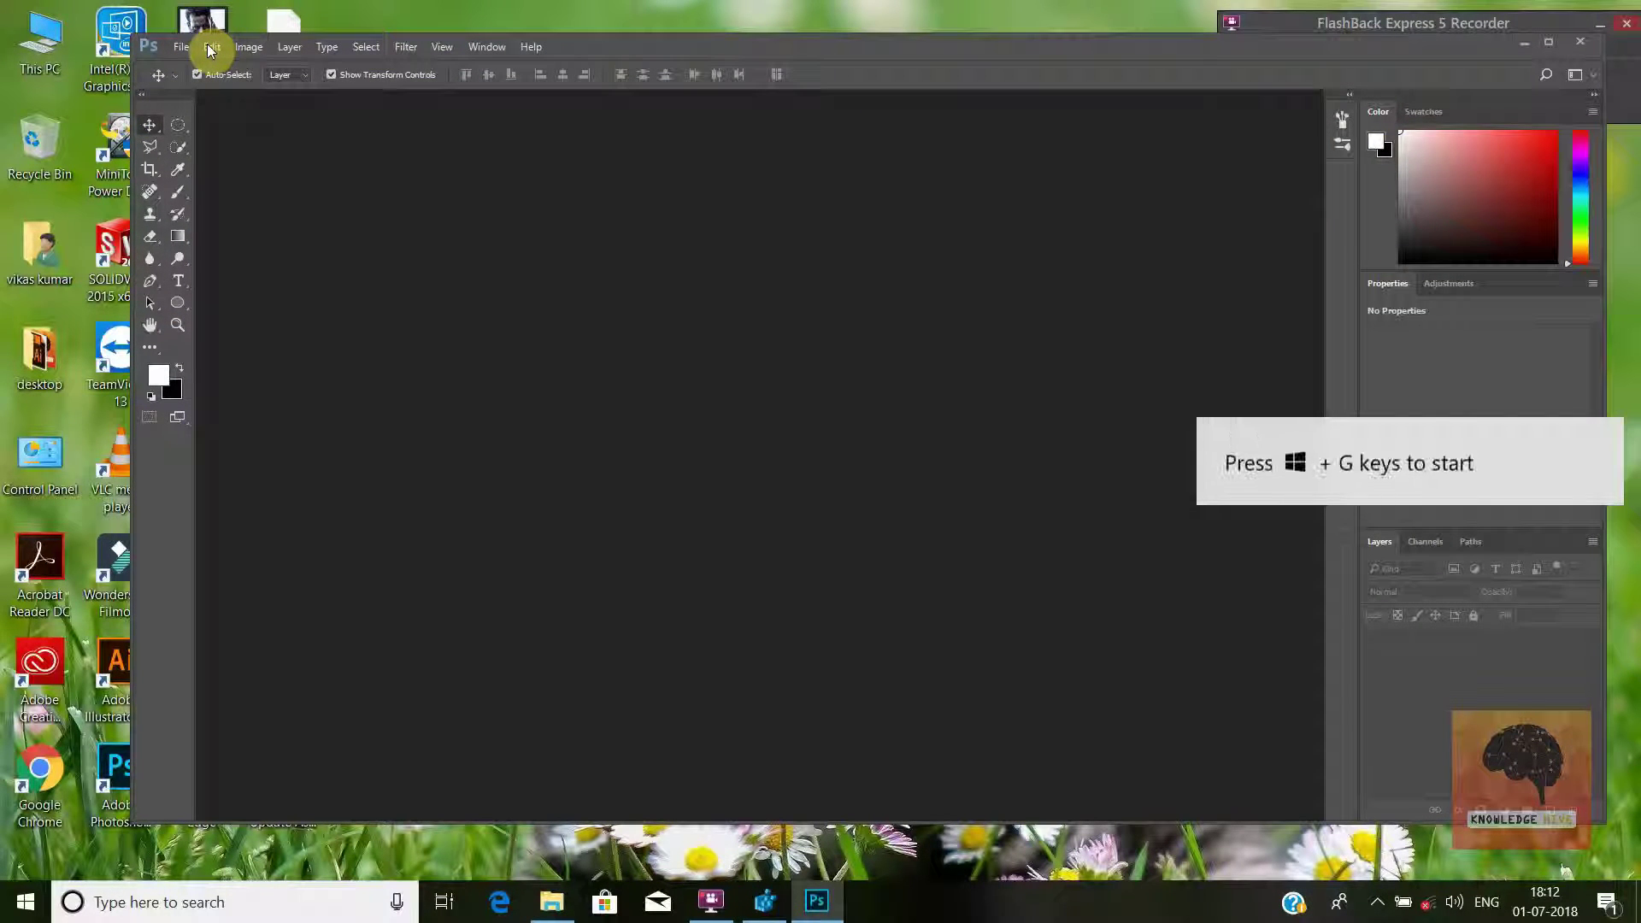
Open Photoshop's Edit > Preferences > Performance page, now error-free, and accept it with OK
click(211, 48)
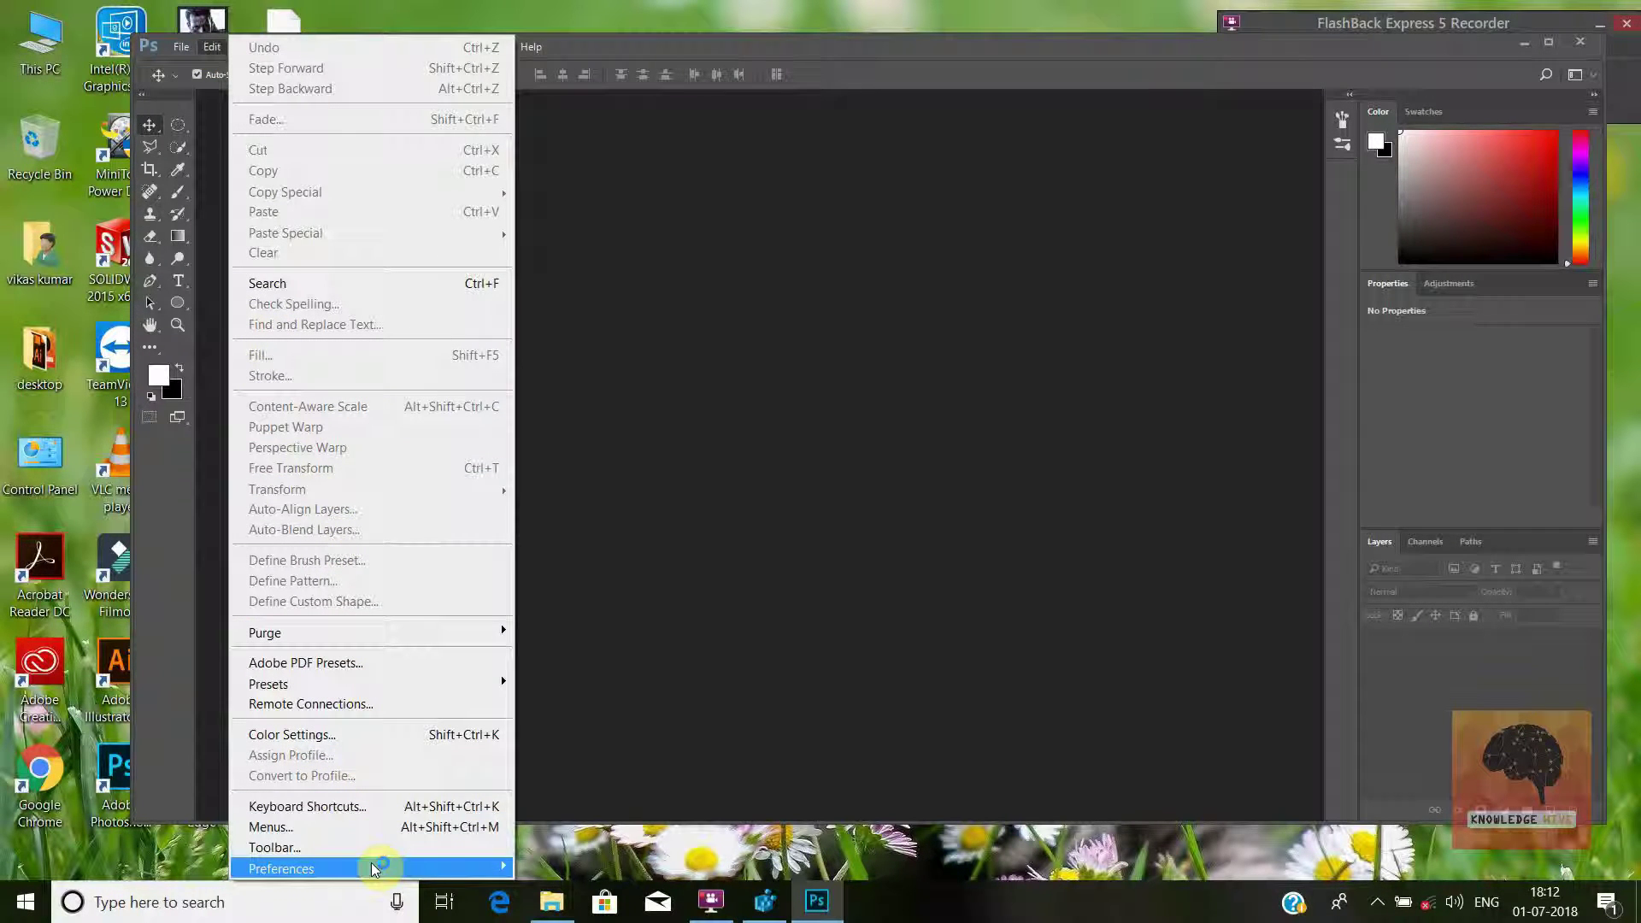
mouse_move(280, 869)
click(609, 521)
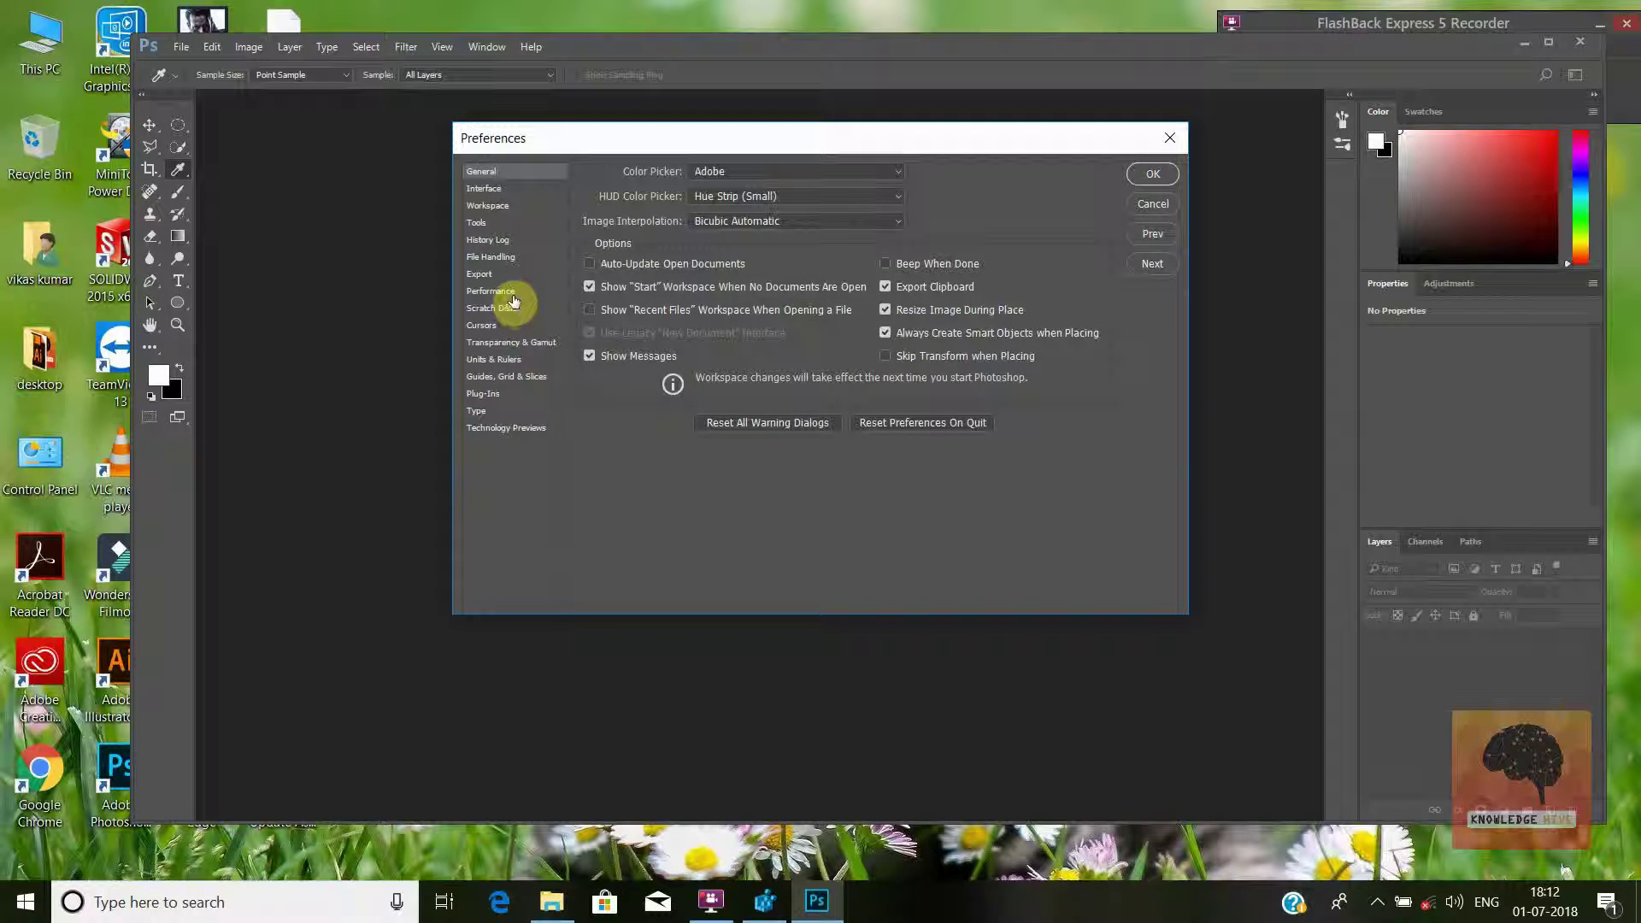
click(511, 293)
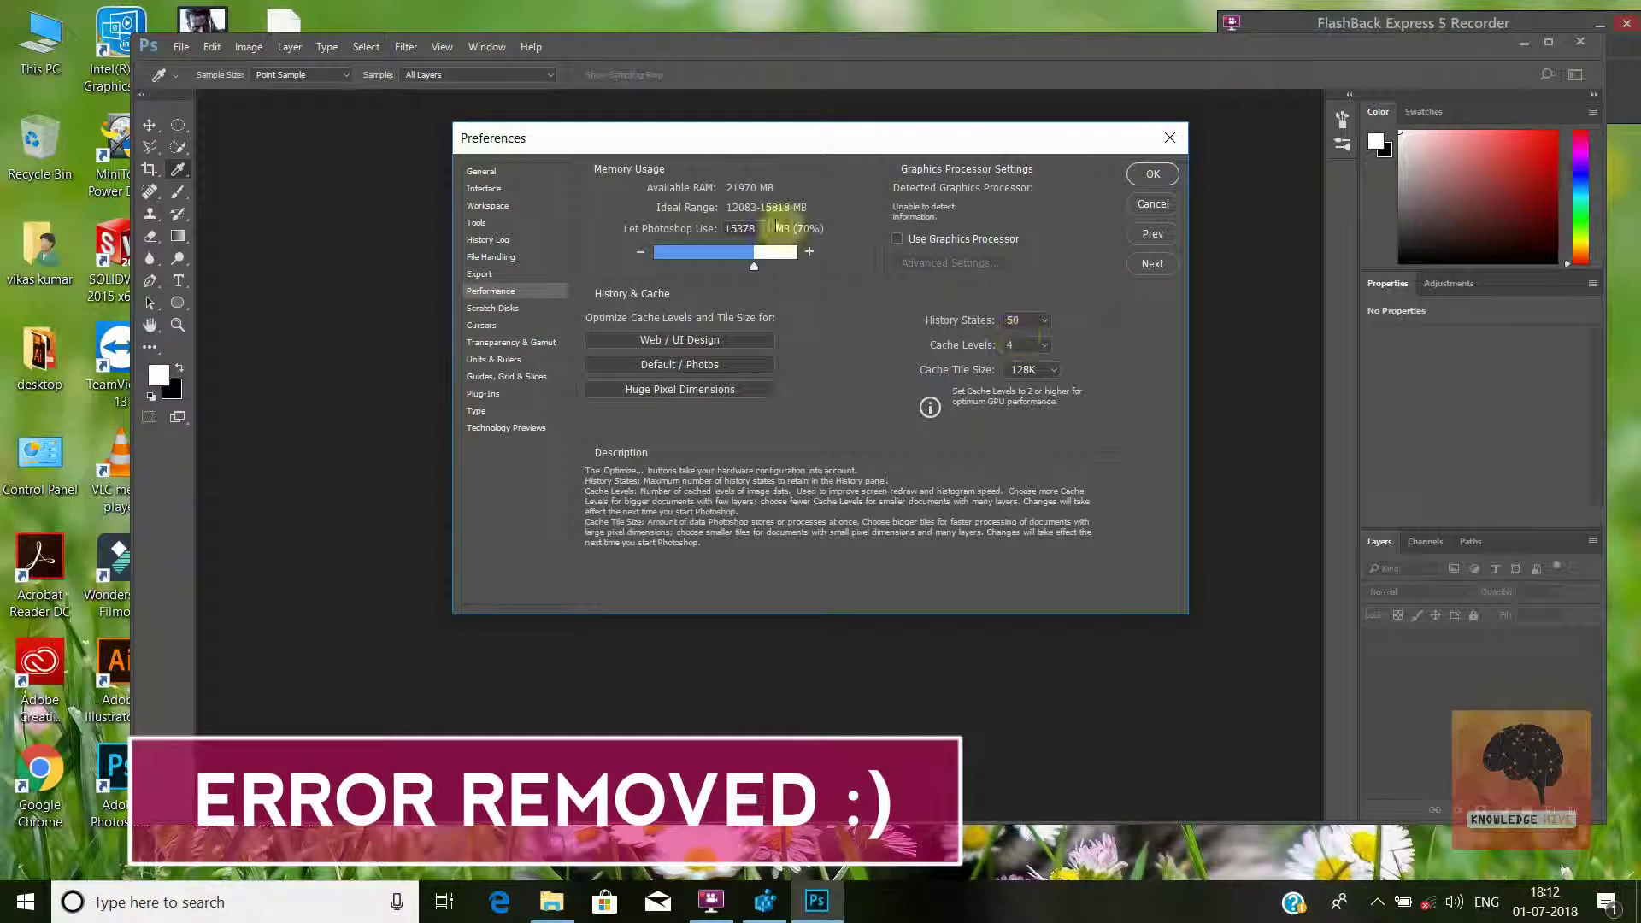
click(1154, 176)
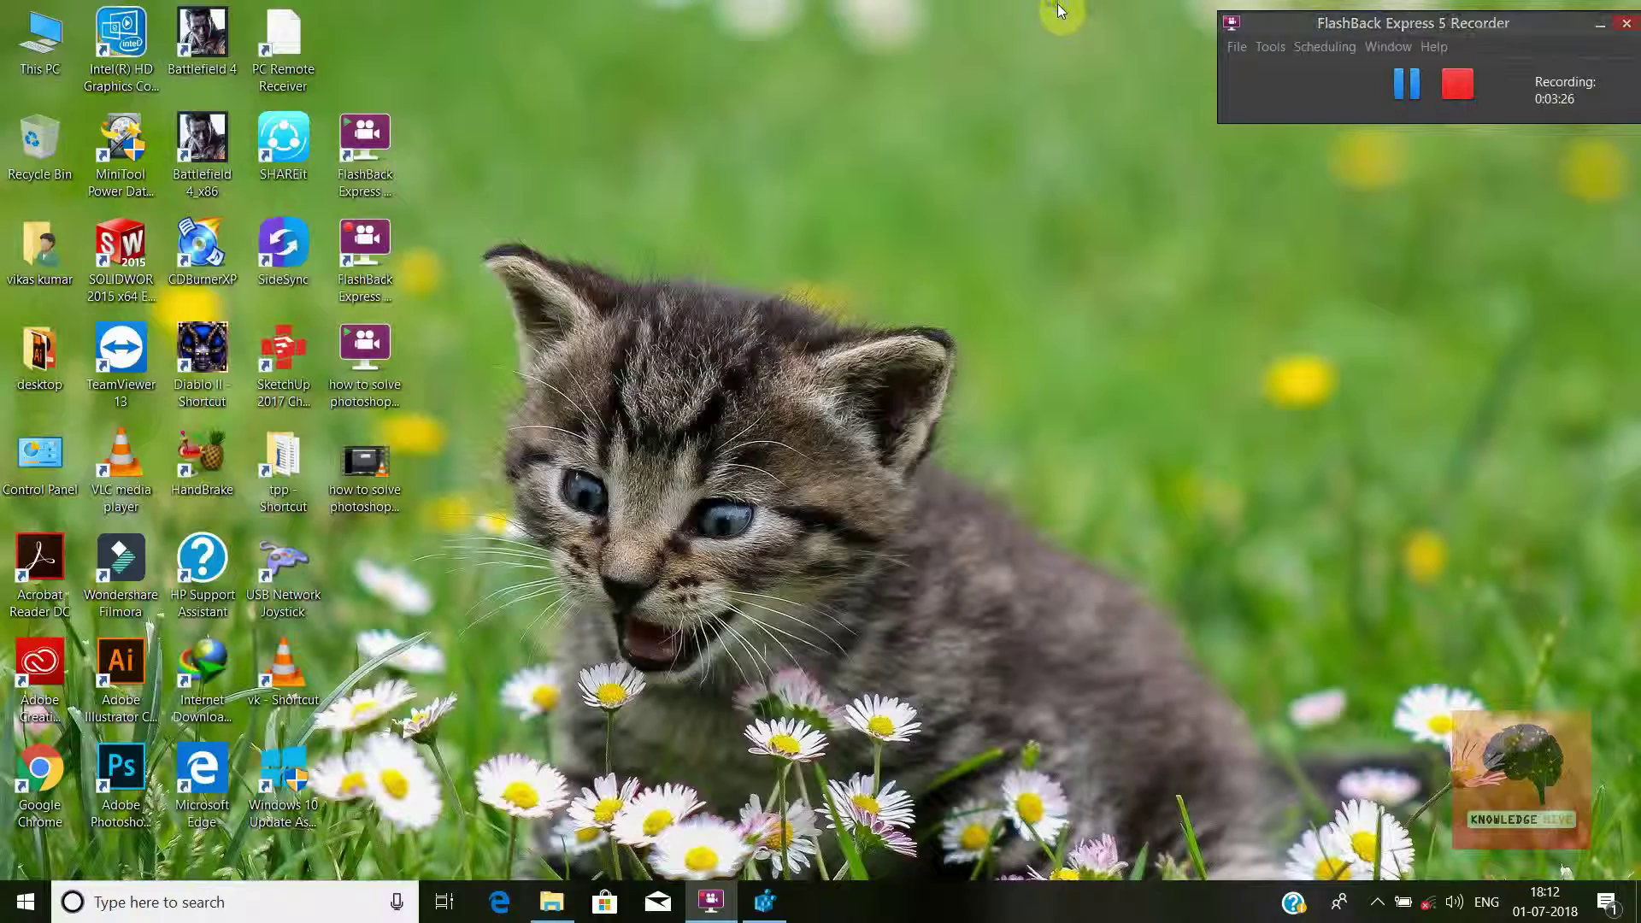
Refresh the Windows desktop from its right-click menu
right_click(1060, 9)
click(1095, 66)
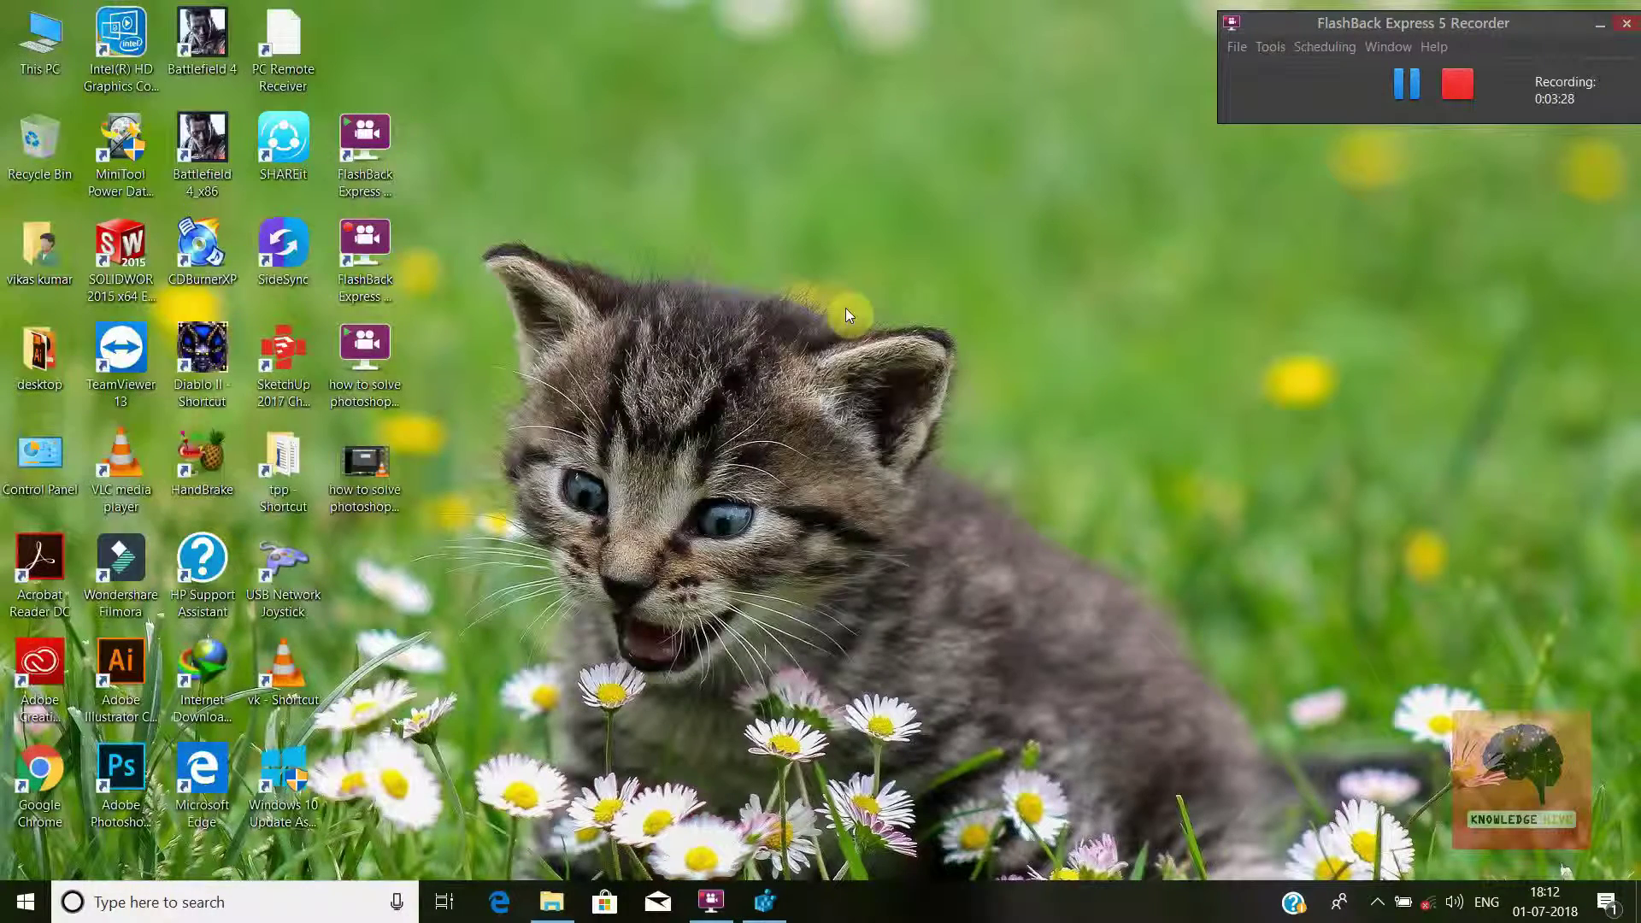